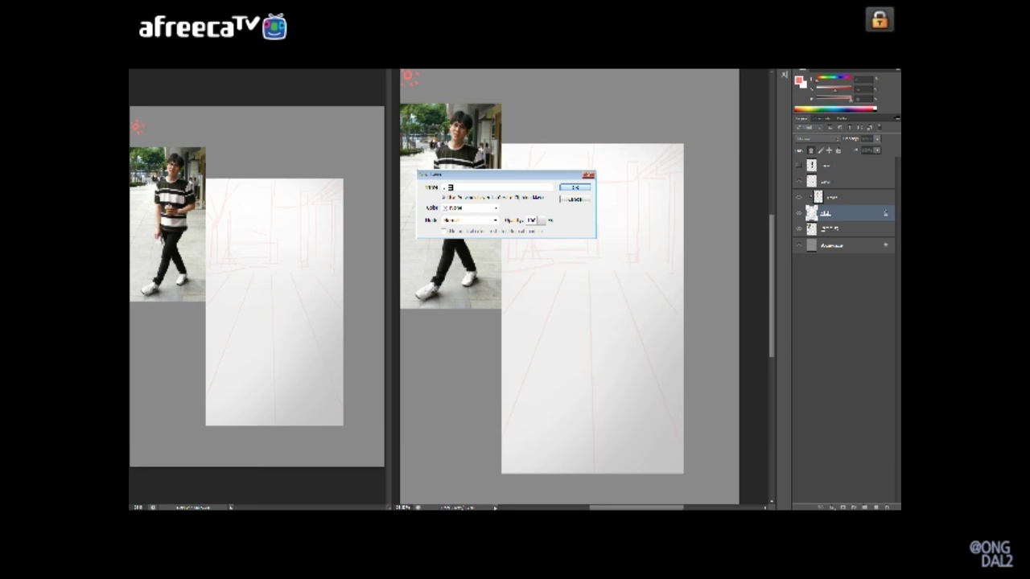
# Step: Outline the building and pillar area of the perspective sketch and fill it with coral red, then clear the selection
pyautogui.moveTo(623, 230)
pyautogui.mouseDown()
pyautogui.moveTo(623, 269)
pyautogui.moveTo(684, 91)
pyautogui.moveTo(699, 120)
pyautogui.moveTo(676, 150)
pyautogui.moveTo(713, 346)
pyautogui.mouseUp()
pyautogui.hotkey('alt', 'BackSpace')
pyautogui.hotkey('ctrl', 'd')
# Step: On a new layer below the coral building, block in a horizontal dusty-pink band across the background and adjust its hue and lightness
pyautogui.hotkey('ctrl', 'shift', 'n')
pyautogui.press('BackSpace')
pyautogui.press('Return')
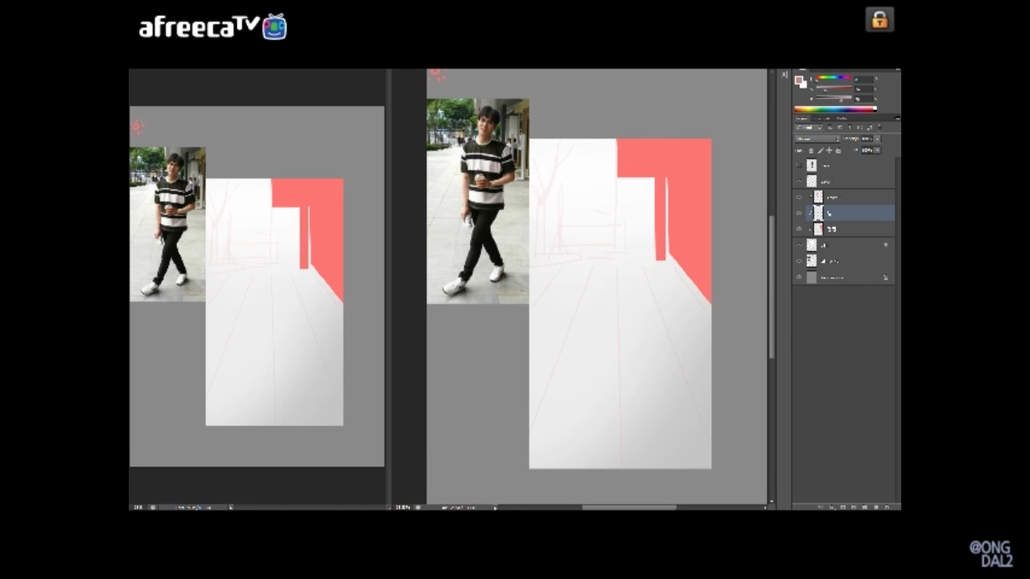
pyautogui.moveTo(520, 231); pyautogui.dragTo(670, 219)
pyautogui.hotkey('ctrl', 't')
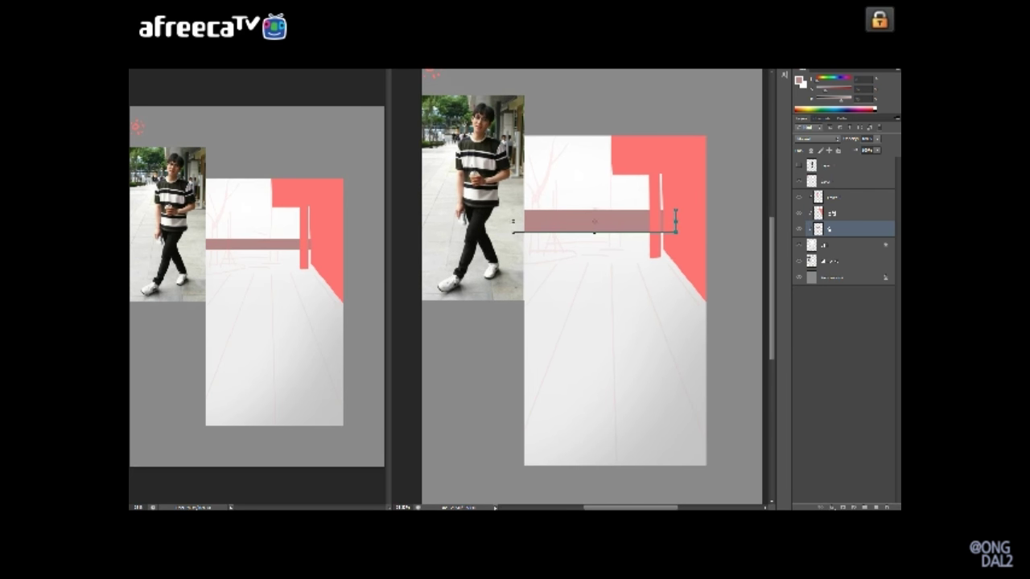
pyautogui.press('Return')
pyautogui.hotkey('ctrl', 'u')
pyautogui.press('Return')
# Step: Add a new layer and fill a low shrub shape beneath the dusty-pink band with muted green
pyautogui.hotkey('ctrl', 'shift', 'n')
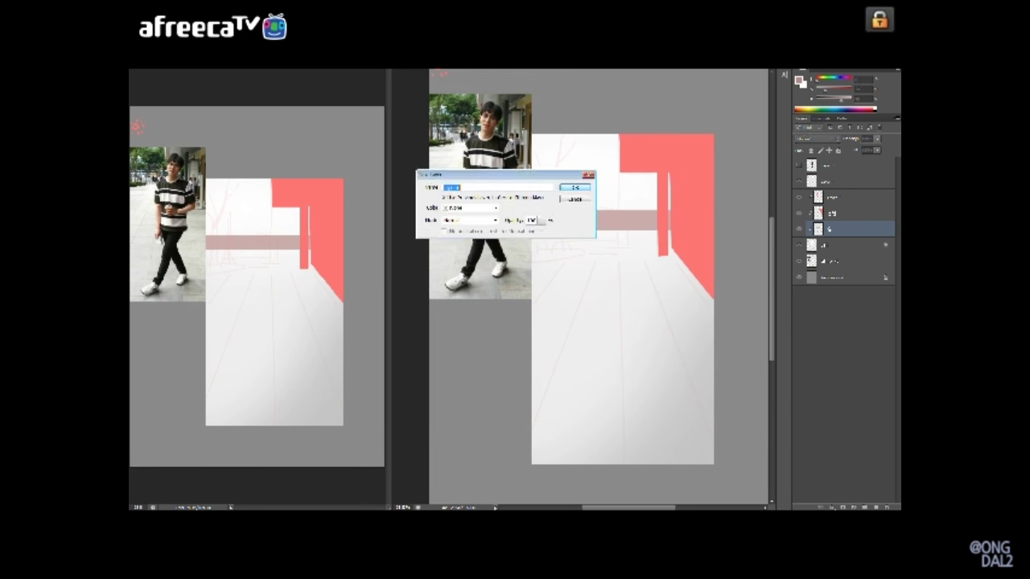
pyautogui.press('Return')
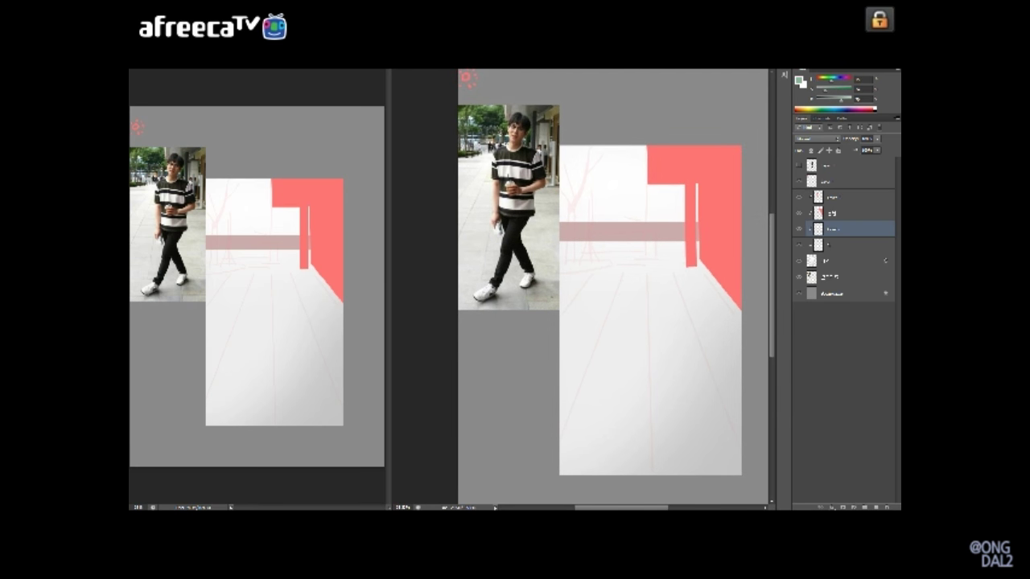
pyautogui.scroll(1, 601, 287)
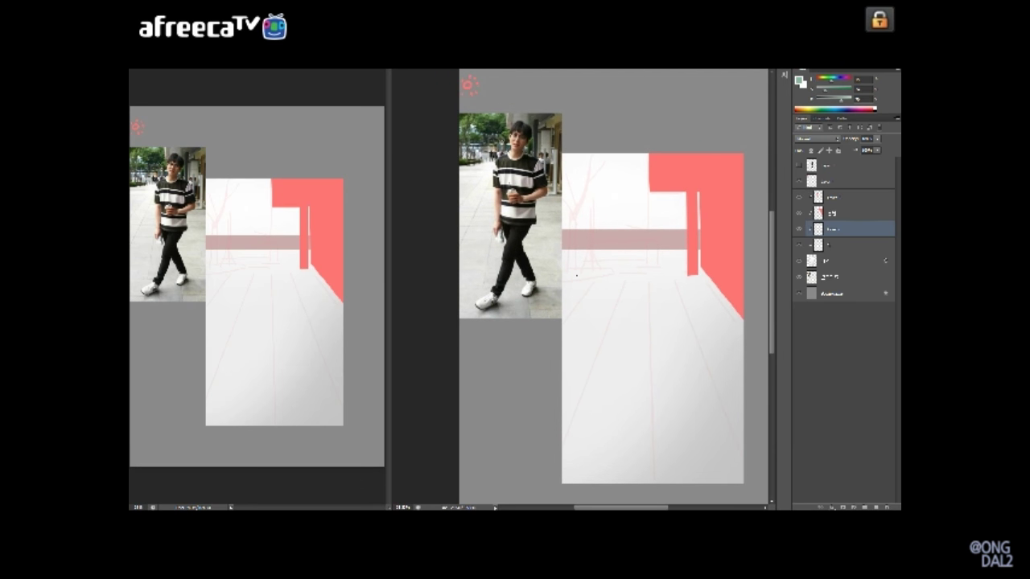
pyautogui.hotkey('alt', 'BackSpace')
pyautogui.hotkey('ctrl', 'd')
pyautogui.scroll(1, 601, 287)
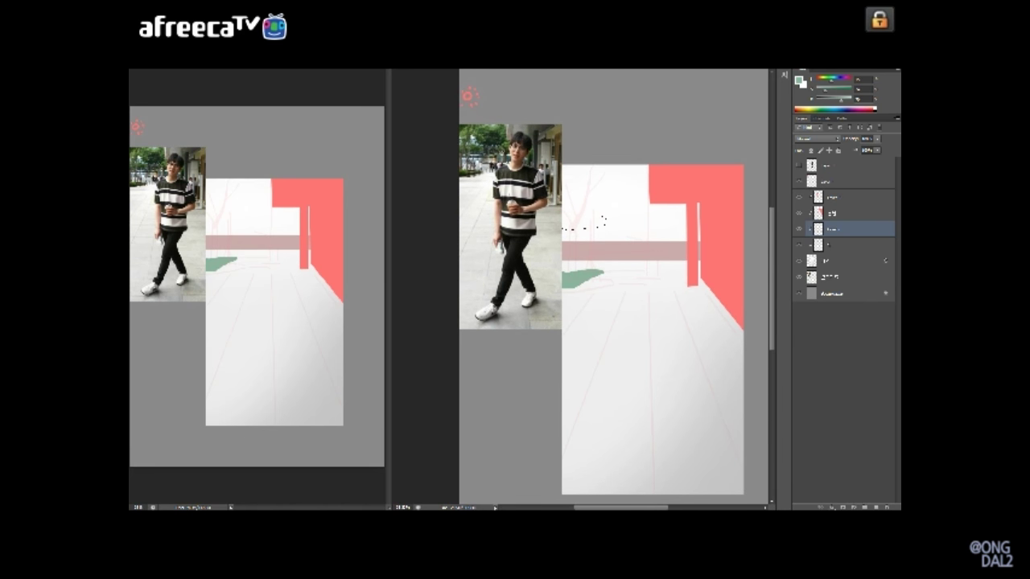
# Step: Outline the irregular tree-foliage clusters above the dusty-pink band and fill them with the muted green
pyautogui.moveTo(604, 217)
pyautogui.mouseDown()
pyautogui.moveTo(570, 190)
pyautogui.moveTo(576, 209)
pyautogui.moveTo(584, 196)
pyautogui.mouseUp()
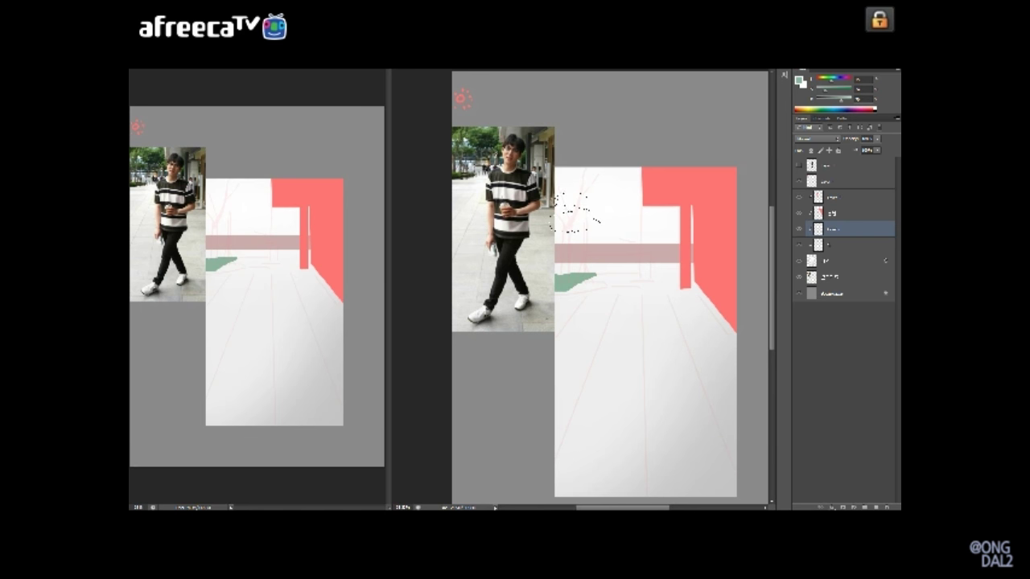
pyautogui.scroll(2, 610, 293)
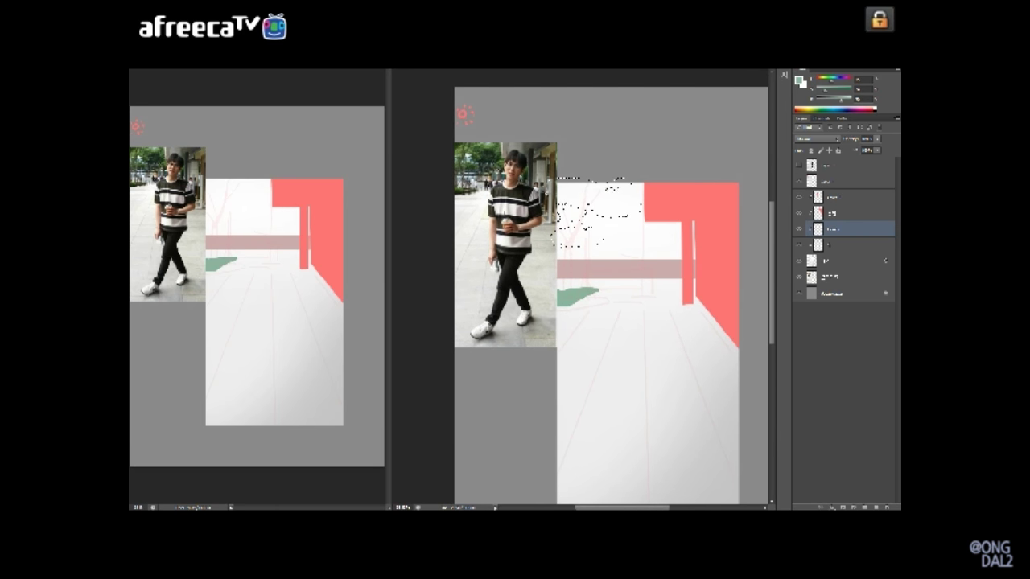
pyautogui.scroll(-1, 608, 289)
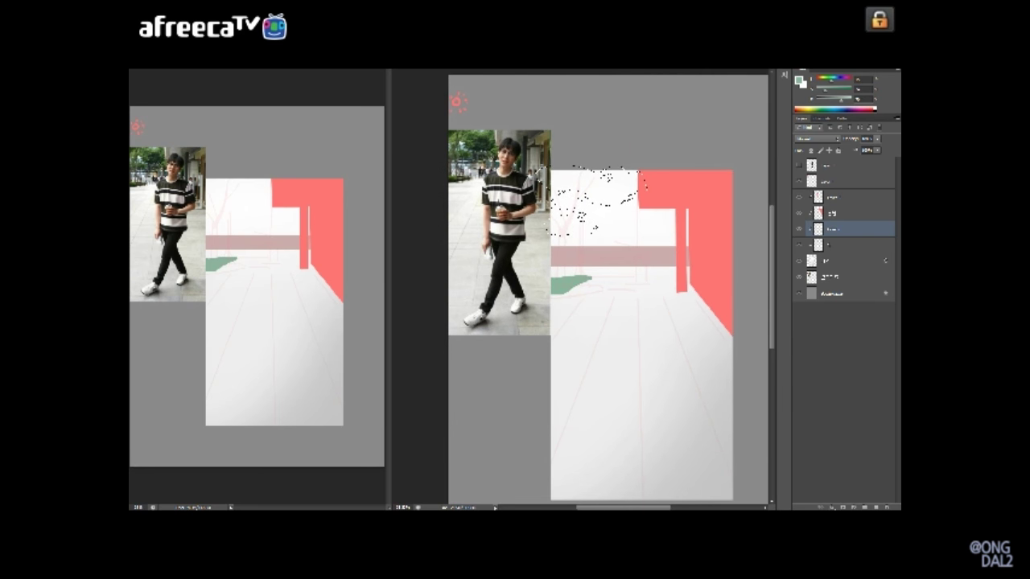
pyautogui.scroll(-1, 609, 290)
pyautogui.scroll(-1, 603, 286)
pyautogui.hscroll(-1, 604, 286)
pyautogui.hotkey('alt', 'BackSpace')
pyautogui.hotkey('ctrl', 'd')
# Step: Rename the green foliage layer and add a second foliage layer for the background trees, choosing a lighter green
pyautogui.doubleClick(833, 229)
pyautogui.press('Return')
pyautogui.hotkey('ctrl', 'shift', 'n')
pyautogui.press('Return')
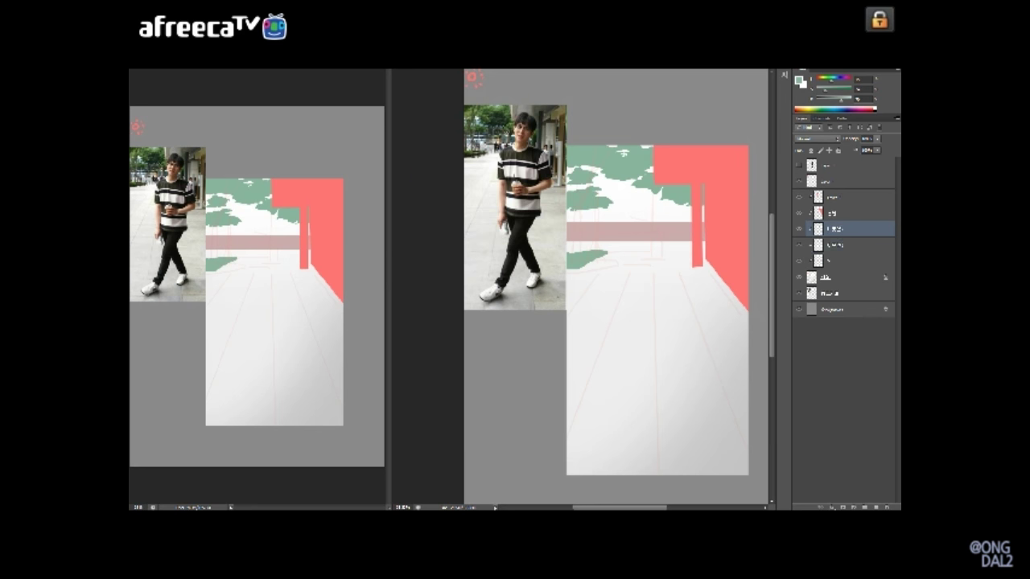
pyautogui.scroll(1, 611, 286)
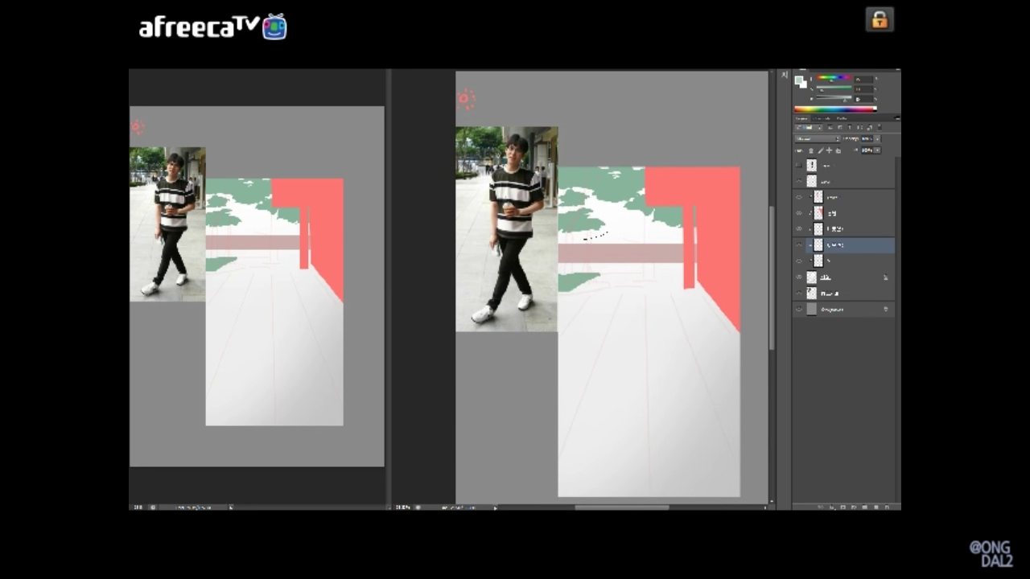
pyautogui.press('Return')
# Step: Outline a row of background foliage between the tree leaves and the dusty-pink band and fill it with the lighter green
pyautogui.click(608, 222)
pyautogui.click(554, 221)
pyautogui.press('Escape')
pyautogui.moveTo(554, 240); pyautogui.dragTo(548, 234)
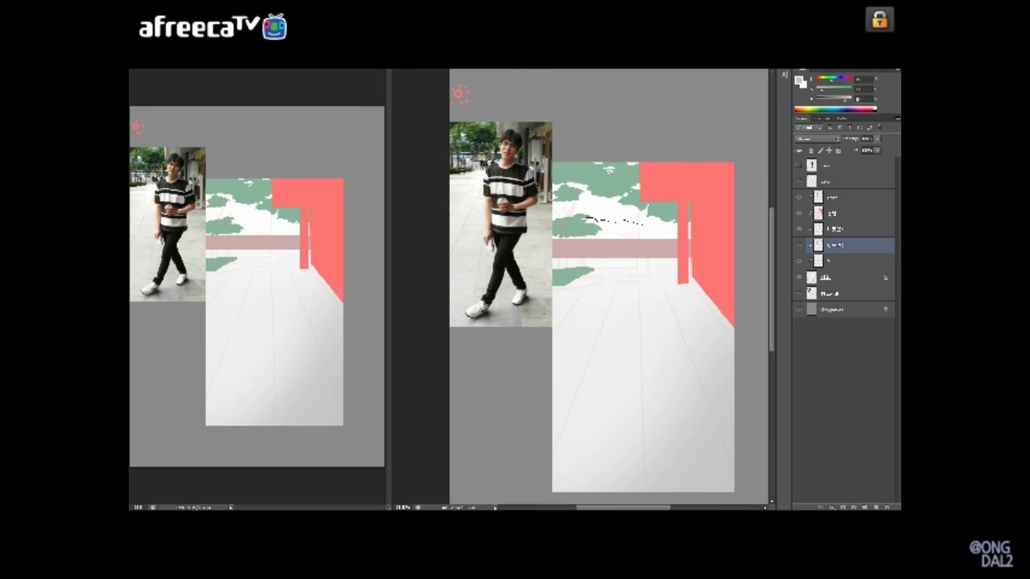
pyautogui.moveTo(609, 235); pyautogui.dragTo(601, 237)
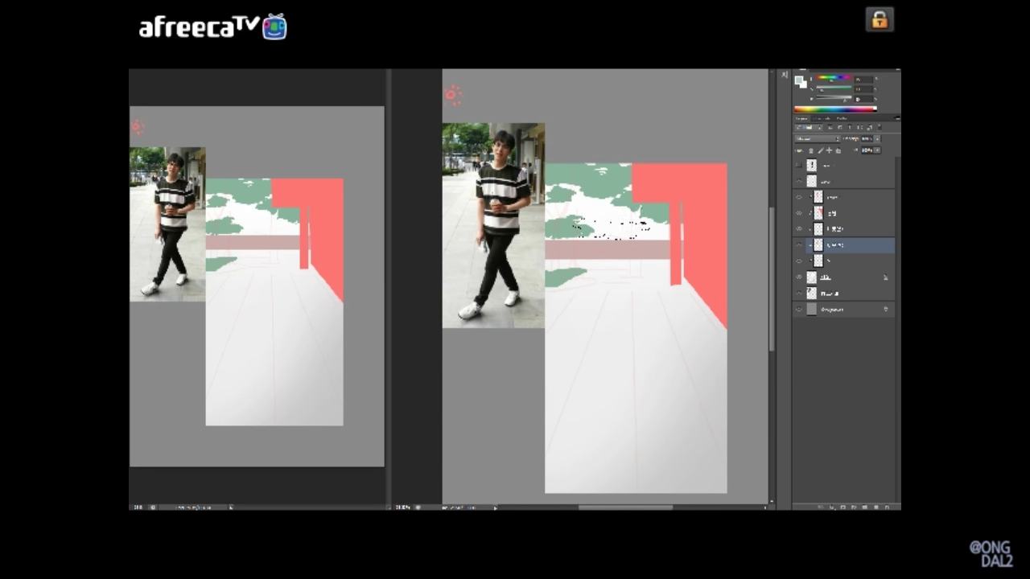
pyautogui.moveTo(685, 234); pyautogui.dragTo(684, 249)
pyautogui.click(680, 249)
pyautogui.moveTo(628, 224); pyautogui.dragTo(643, 229)
# Step: Add another leaf cluster to the dark green foliage layer, filling part of the white gap above the background trees
pyautogui.hotkey('alt', ']')
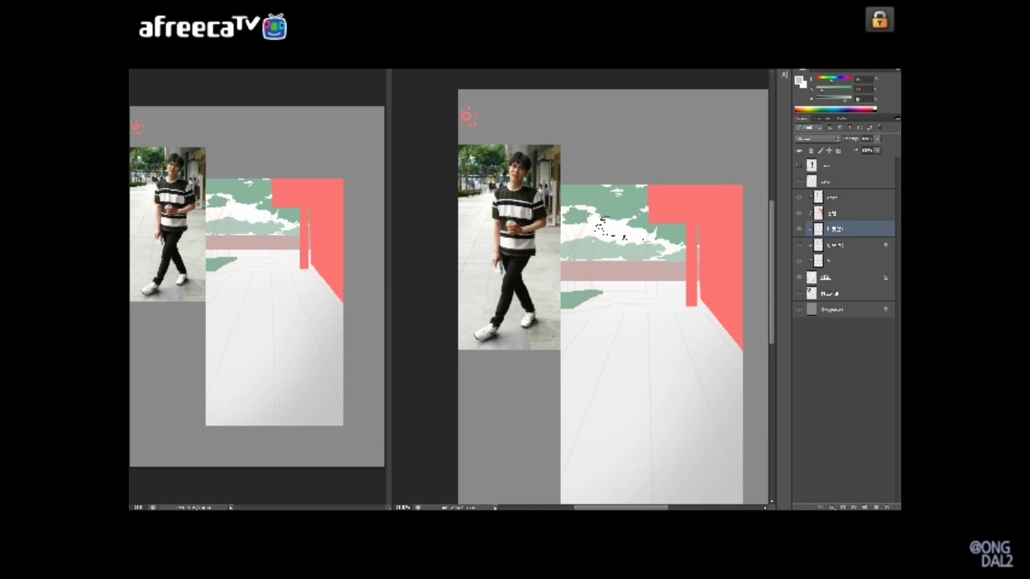
pyautogui.moveTo(628, 234); pyautogui.dragTo(636, 233)
pyautogui.hotkey('ctrl', 'd')
# Step: Adjust the lighter background foliage layer around the area beside the coral pillar
pyautogui.hotkey('alt', '[')
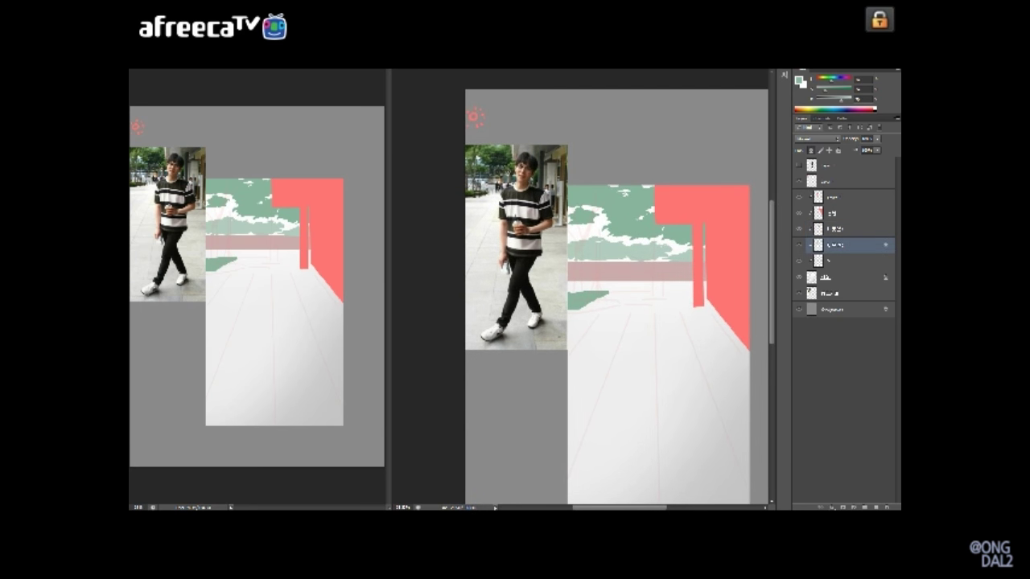
pyautogui.hotkey('ctrl', 't')
pyautogui.press('Return')
pyautogui.moveTo(712, 243); pyautogui.dragTo(717, 247)
pyautogui.hotkey('alt', ']')
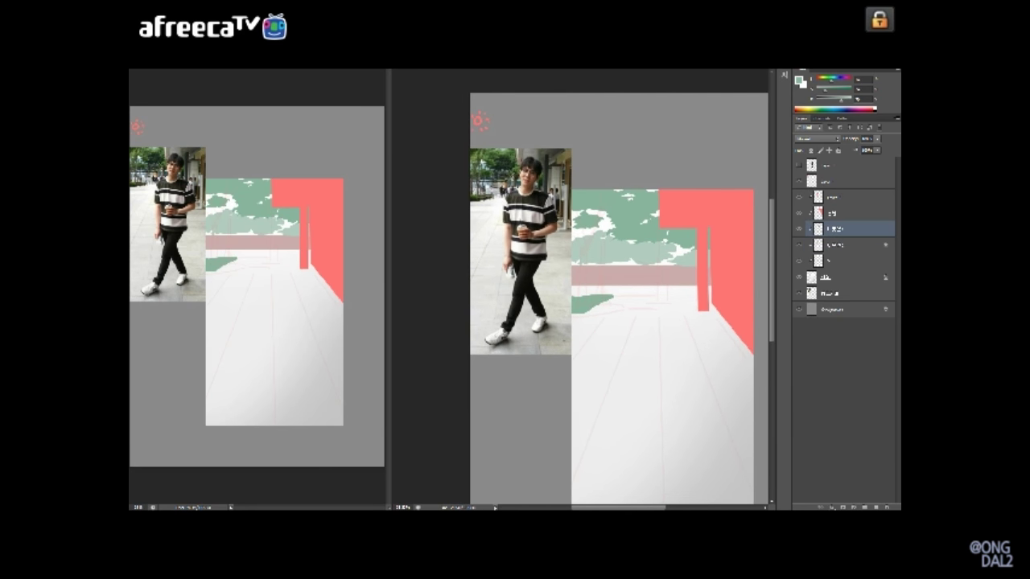
# Step: Fill the remaining large white gaps in the dark green foliage with more irregular leaf clusters
pyautogui.moveTo(593, 212)
pyautogui.mouseDown()
pyautogui.moveTo(573, 210)
pyautogui.moveTo(552, 228)
pyautogui.moveTo(589, 224)
pyautogui.mouseUp()
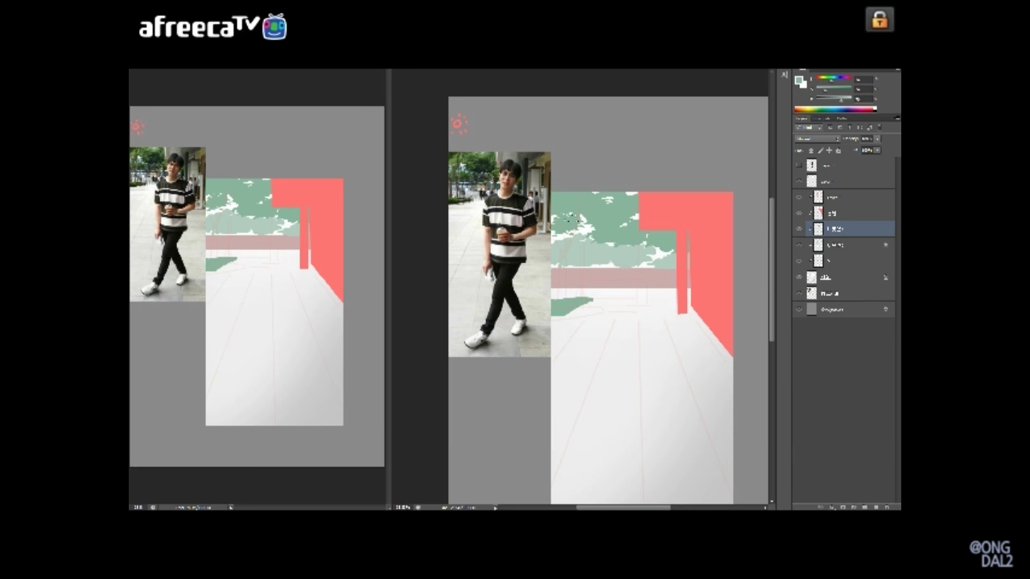
pyautogui.moveTo(589, 230); pyautogui.dragTo(586, 232)
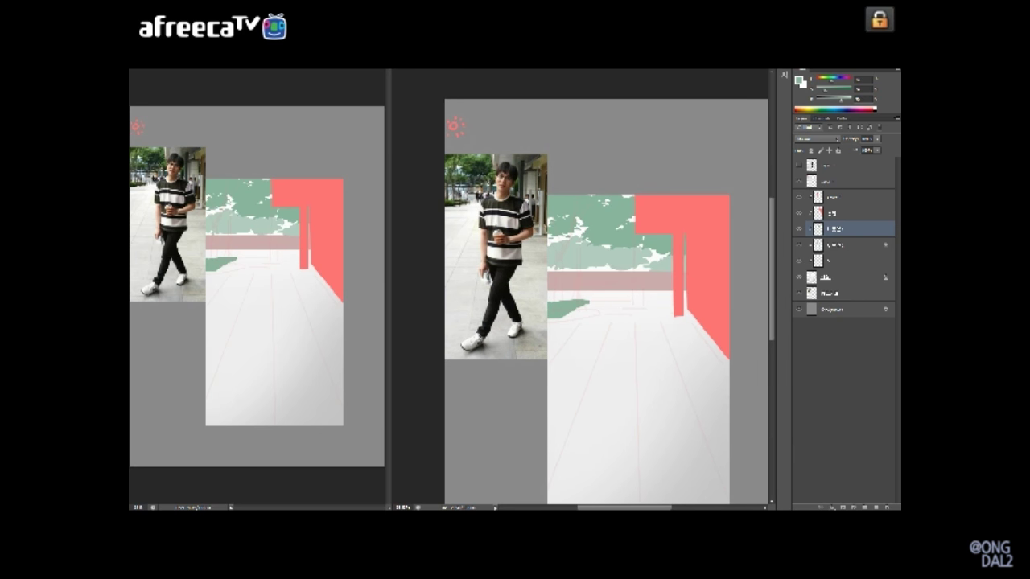
pyautogui.hotkey('ctrl', 'o')
pyautogui.press('Escape')
pyautogui.moveTo(590, 233); pyautogui.dragTo(608, 235)
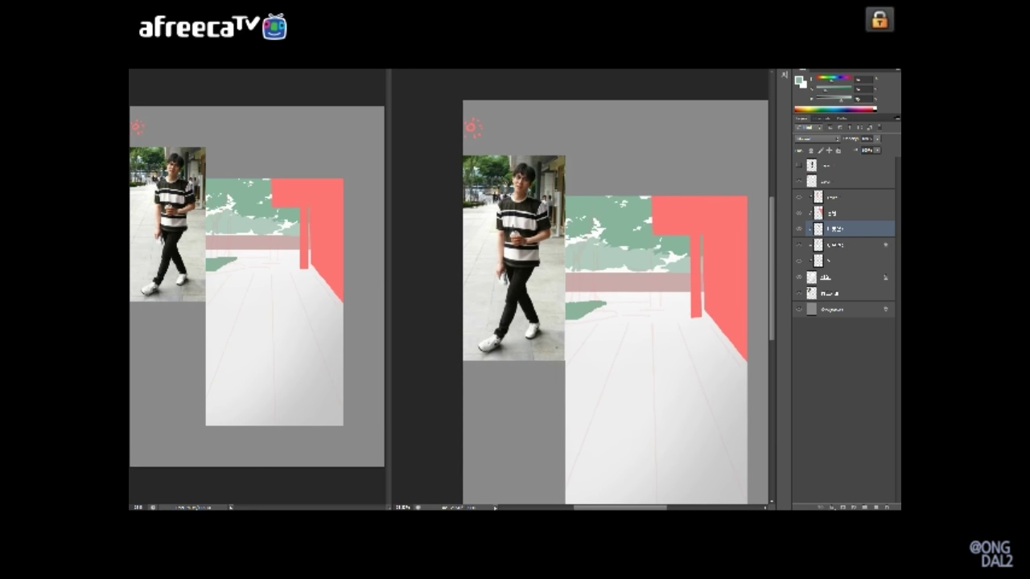
# Step: On the coral building layer, draw a row of small coral posts along the edge of the green shrub
pyautogui.moveTo(587, 314); pyautogui.dragTo(586, 311)
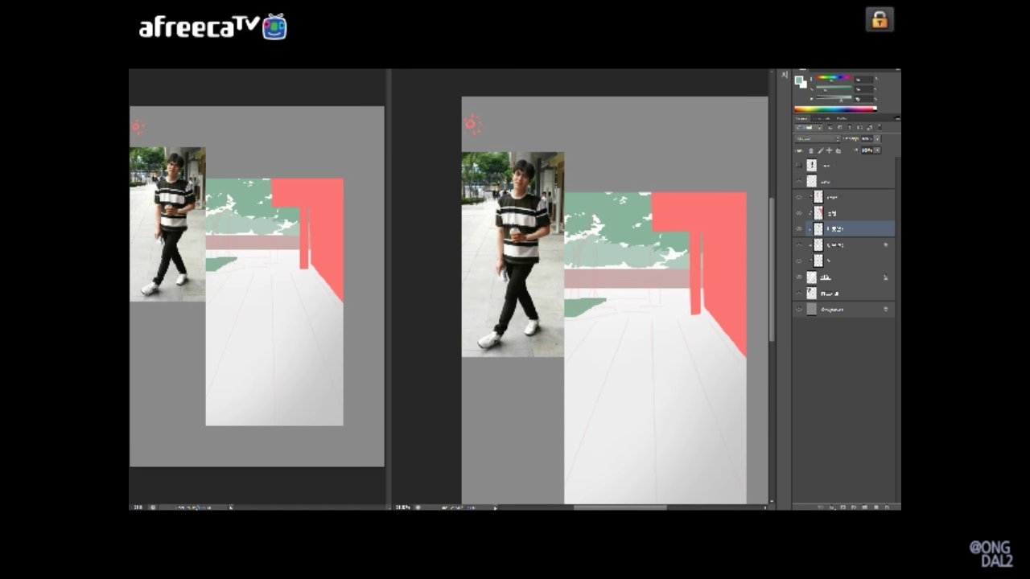
pyautogui.hotkey('alt', ']')
pyautogui.hotkey('alt', ']')
pyautogui.hotkey('alt', '[')
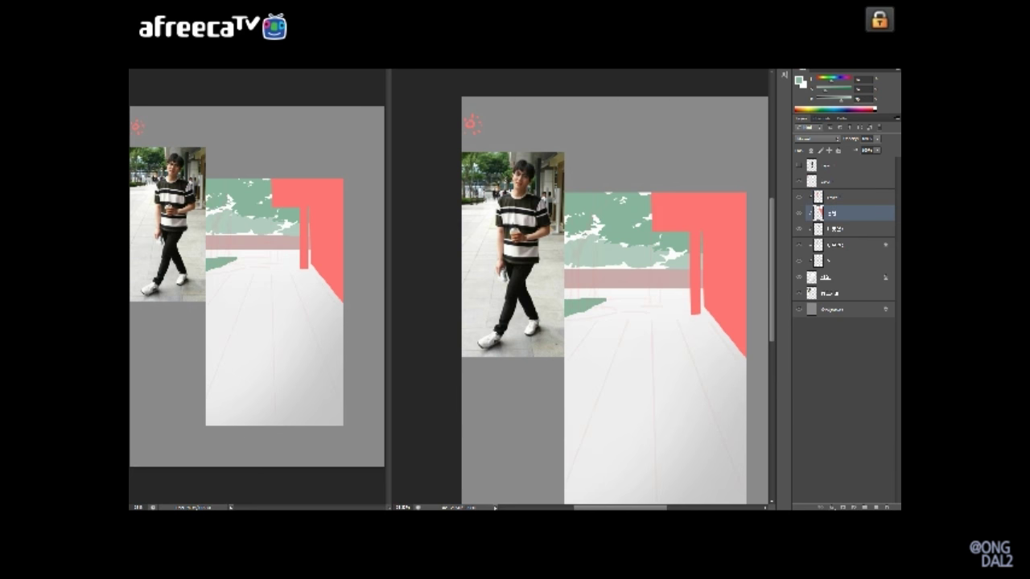
pyautogui.moveTo(587, 311); pyautogui.dragTo(588, 308)
pyautogui.keyDown('alt'); pyautogui.click(578, 311); pyautogui.keyUp('alt')
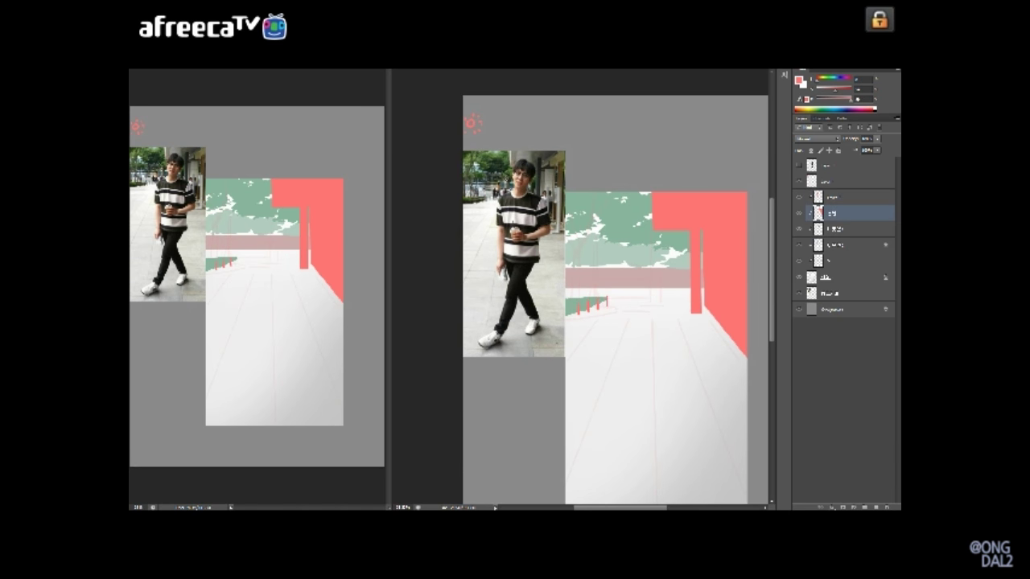
pyautogui.moveTo(611, 296); pyautogui.dragTo(613, 309)
pyautogui.hotkey('ctrl', 't')
pyautogui.press('Escape')
# Step: Cut a car-shaped silhouette from the dusty-pink band's lower edge and draw a thin railing with posts along its top in dusty pink
pyautogui.click(837, 261)
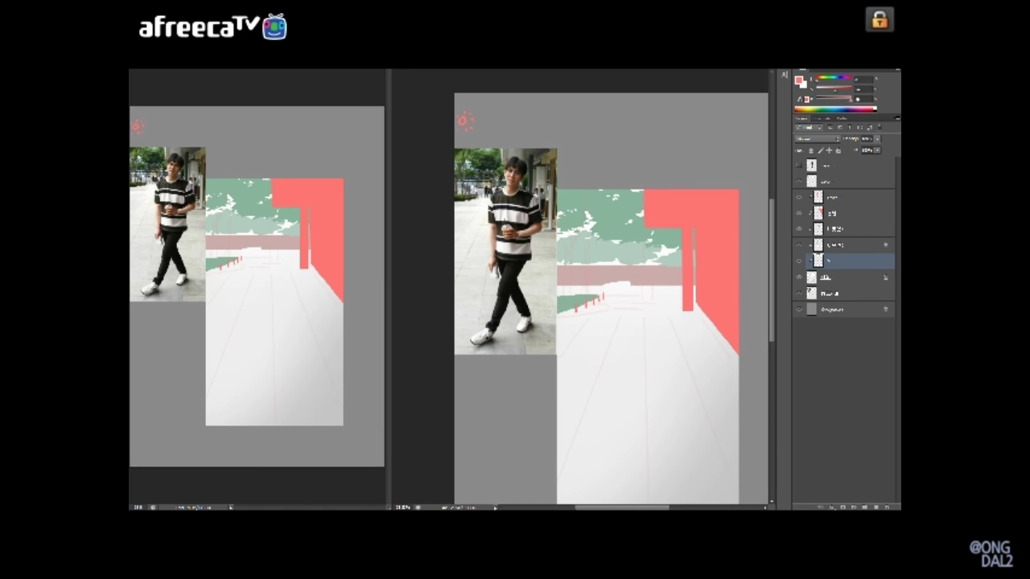
pyautogui.press('x')
pyautogui.moveTo(581, 262); pyautogui.dragTo(711, 262)
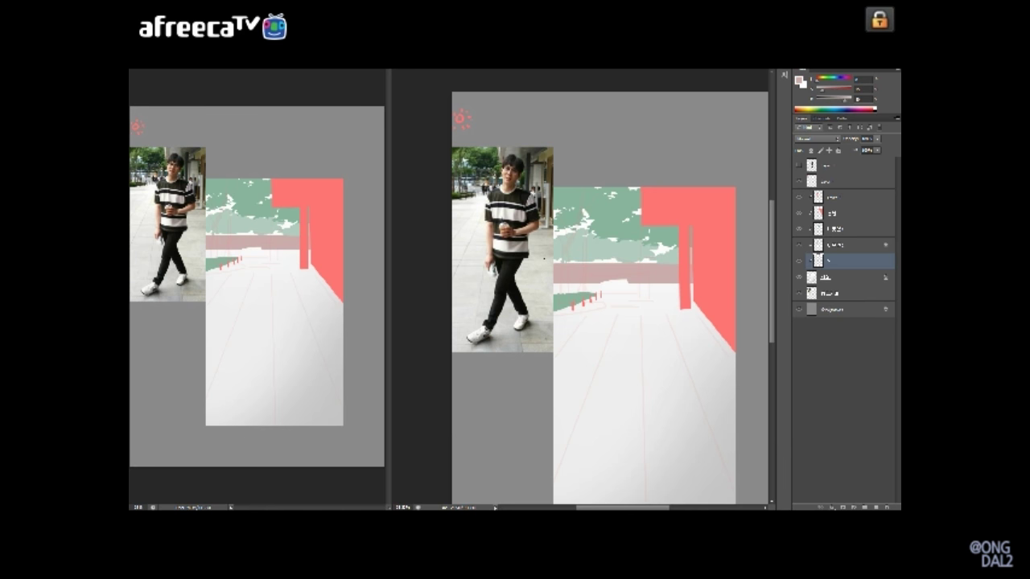
pyautogui.hotkey('ctrl', '+')
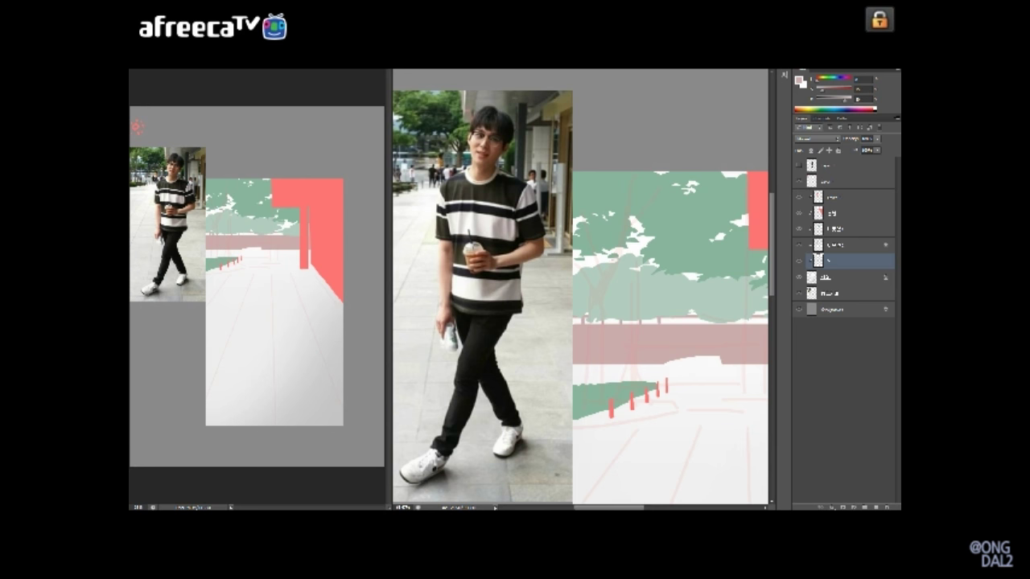
pyautogui.moveTo(579, 298); pyautogui.dragTo(538, 296)
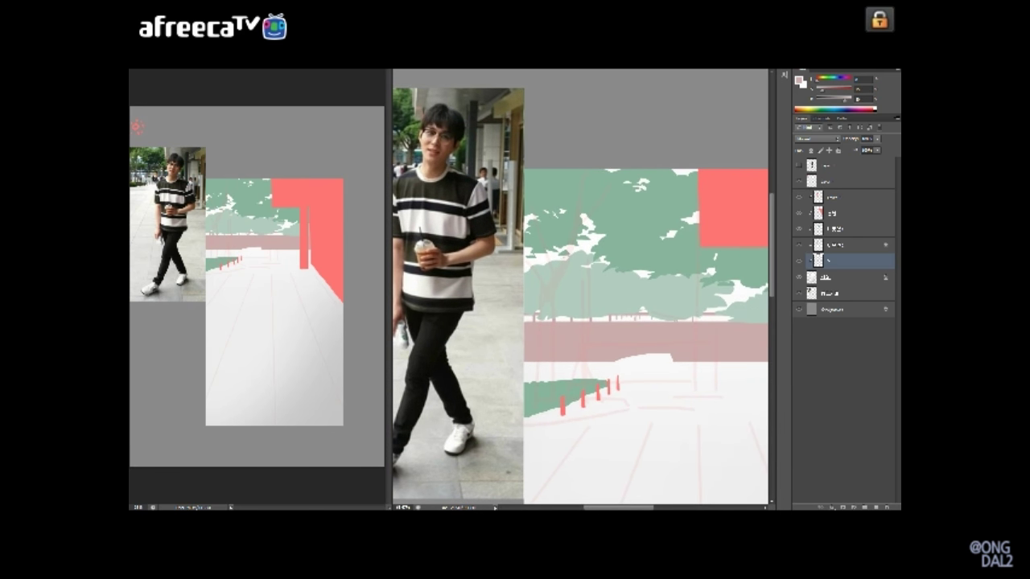
pyautogui.hotkey('ctrl', '-')
pyautogui.hotkey('ctrl', '+')
pyautogui.hotkey('ctrl', '-')
# Step: Move the dusty-pink band layer above the lighter background foliage layer
pyautogui.hotkey('ctrl', ']')
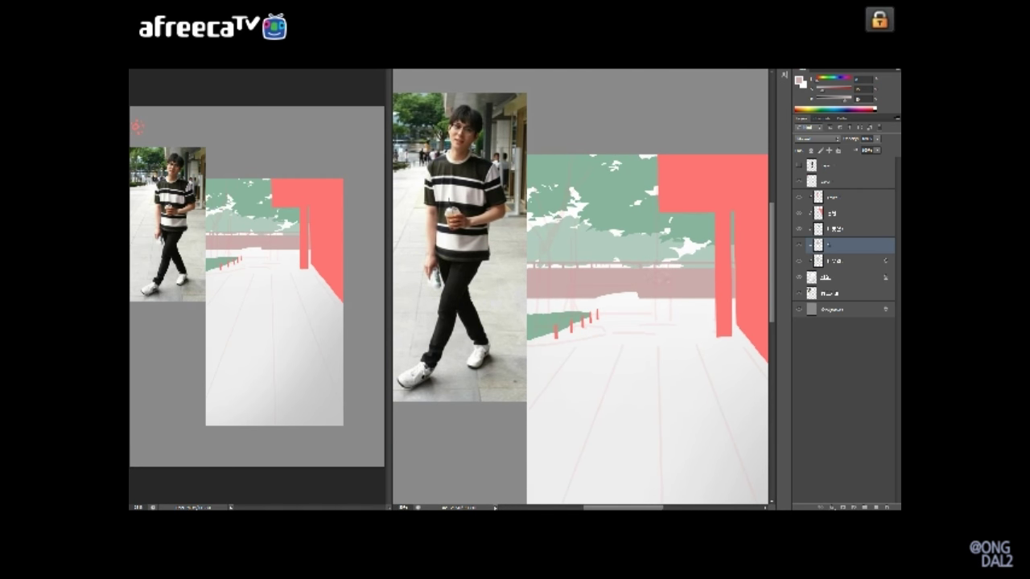
pyautogui.hscroll(-1, 581, 299)
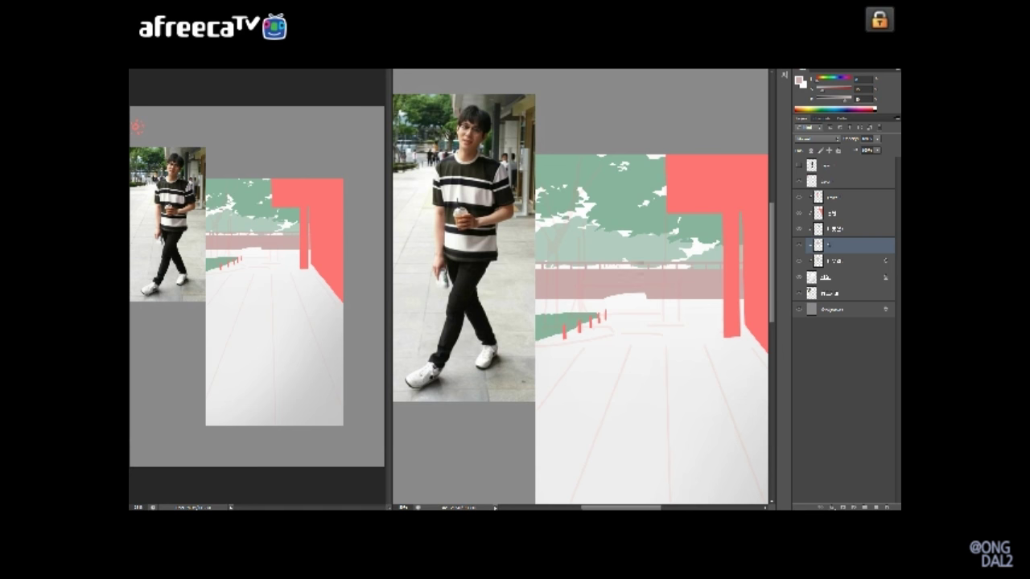
pyautogui.hscroll(-2, 581, 286)
pyautogui.hscroll(-2, 581, 287)
pyautogui.scroll(-1, 581, 287)
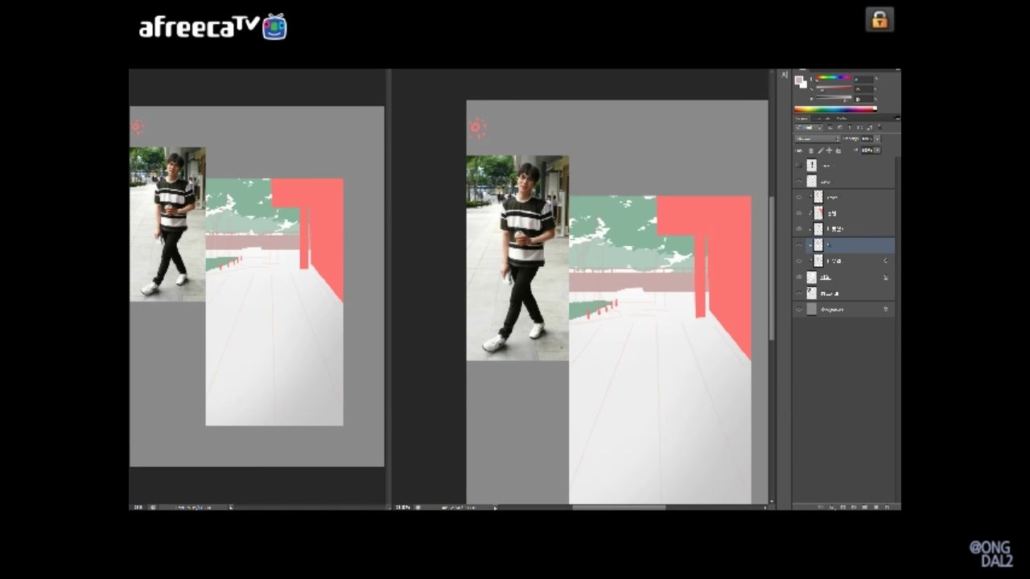
# Step: On the coral building layer, trim the slanted lower edge of the wall slightly at the canvas border
pyautogui.click(837, 212)
pyautogui.scroll(1, 618, 306)
pyautogui.scroll(-1, 617, 306)
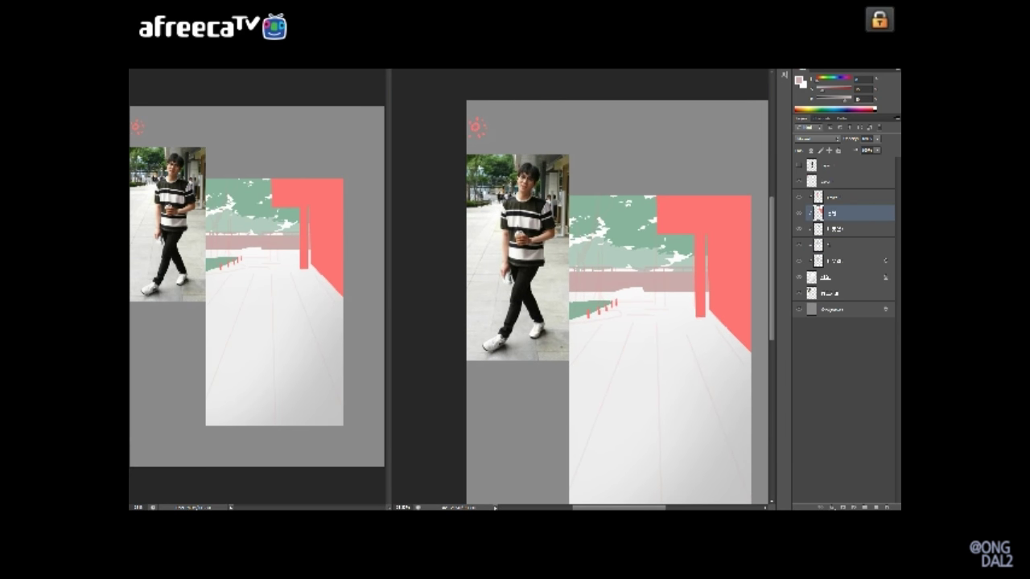
pyautogui.hscroll(-2, 617, 306)
pyautogui.scroll(-1, 619, 298)
pyautogui.hscroll(2, 619, 297)
# Step: Add a layer beneath the background foliage and block in a pale grey horizontal strip under the dusty-pink band
pyautogui.click(837, 260)
pyautogui.hotkey('ctrl', 'shift', 'n')
pyautogui.press('Return')
pyautogui.hotkey('ctrl', '[')
pyautogui.moveTo(570, 274); pyautogui.dragTo(724, 274)
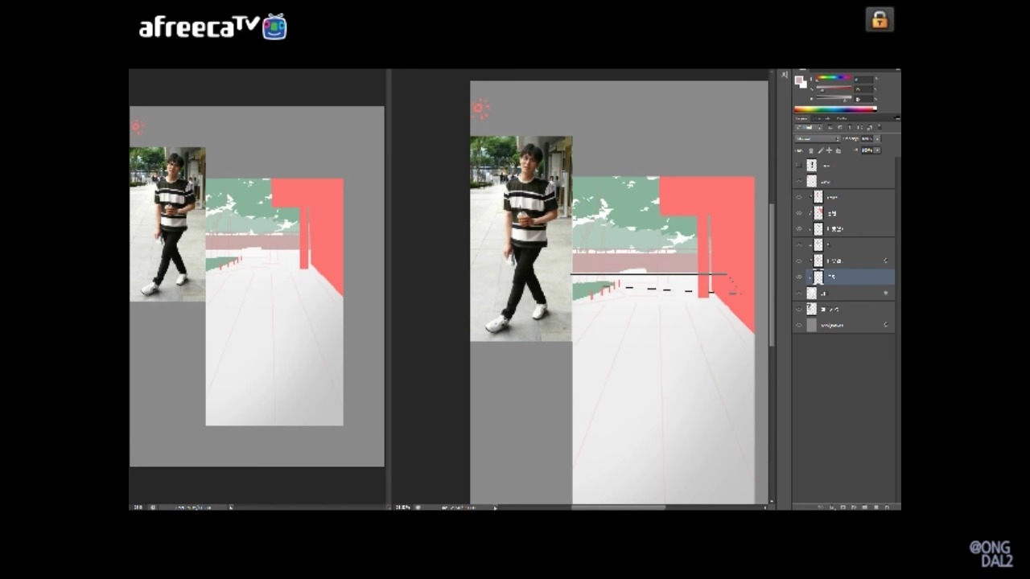
pyautogui.hotkey('ctrl', 'z')
pyautogui.scroll(1, 620, 305)
pyautogui.hotkey('ctrl', 'u')
pyautogui.press('Escape')
pyautogui.click(837, 197)
pyautogui.hotkey('ctrl', 'shift', 's')
pyautogui.press('Escape')
pyautogui.hotkey('alt', '[')
pyautogui.hotkey('alt', '[')
pyautogui.hotkey('alt', '[')
pyautogui.hotkey('alt', '[')
pyautogui.hotkey('alt', '[')
# Step: Add a new layer above the dusty-pink band layer and choose a dark brownish red as the painting colour
pyautogui.click(837, 196)
pyautogui.click(837, 245)
pyautogui.hotkey('ctrl', 'shift', 'n')
pyautogui.press('Return')
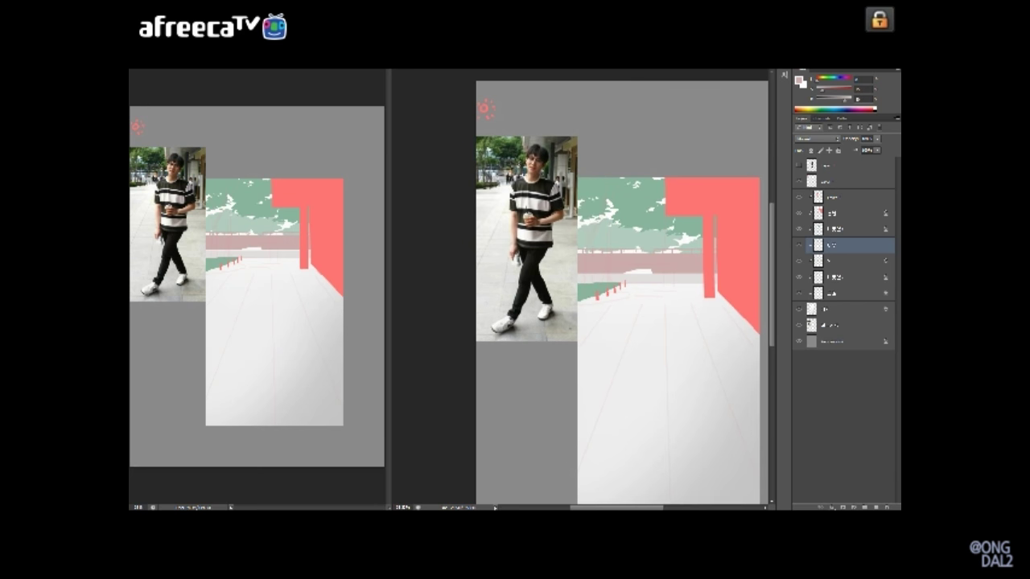
pyautogui.scroll(2, 561, 273)
pyautogui.rightClick(538, 211)
pyautogui.press('Escape')
pyautogui.scroll(2, 560, 274)
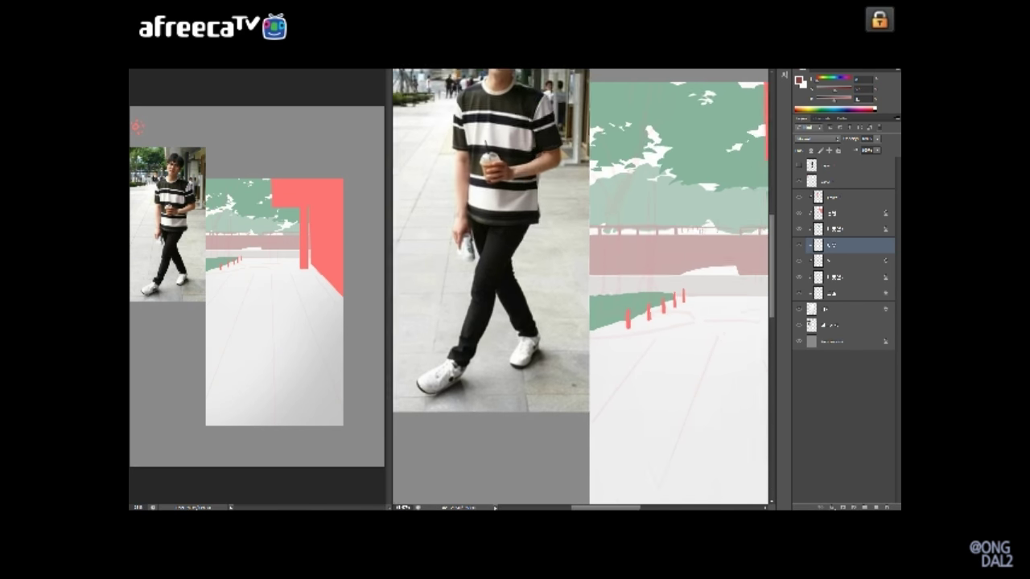
# Step: Move the tree layer up to just below the building layer and fill the leftmost tree's trunk and branches with dark brownish red
pyautogui.moveTo(564, 273); pyautogui.dragTo(590, 324)
pyautogui.hotkey('ctrl', ']')
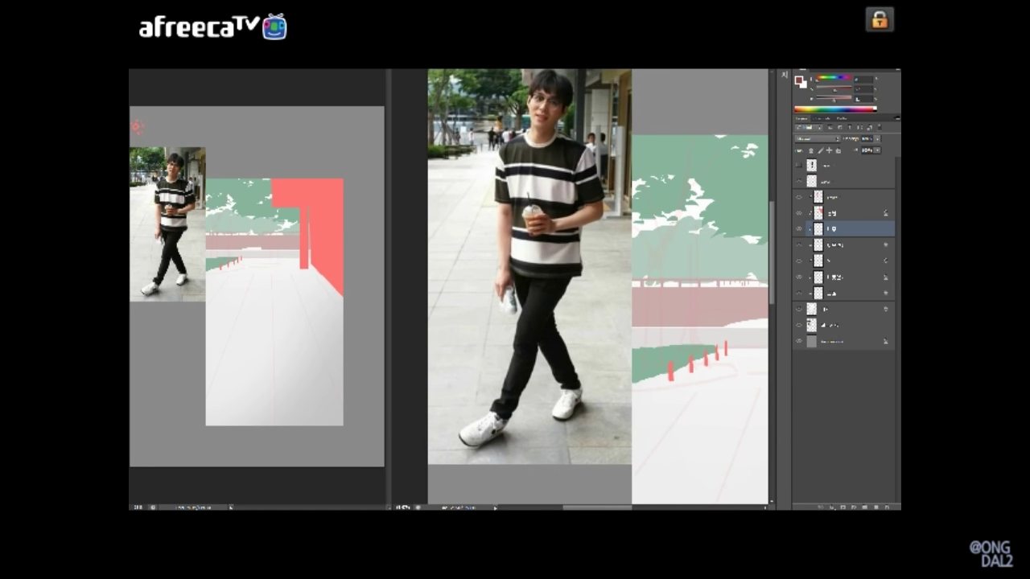
pyautogui.moveTo(596, 281); pyautogui.dragTo(586, 276)
pyautogui.moveTo(639, 309)
pyautogui.mouseDown()
pyautogui.moveTo(680, 137)
pyautogui.moveTo(662, 171)
pyautogui.moveTo(696, 172)
pyautogui.moveTo(687, 187)
pyautogui.moveTo(692, 165)
pyautogui.moveTo(615, 190)
pyautogui.moveTo(601, 259)
pyautogui.mouseUp()
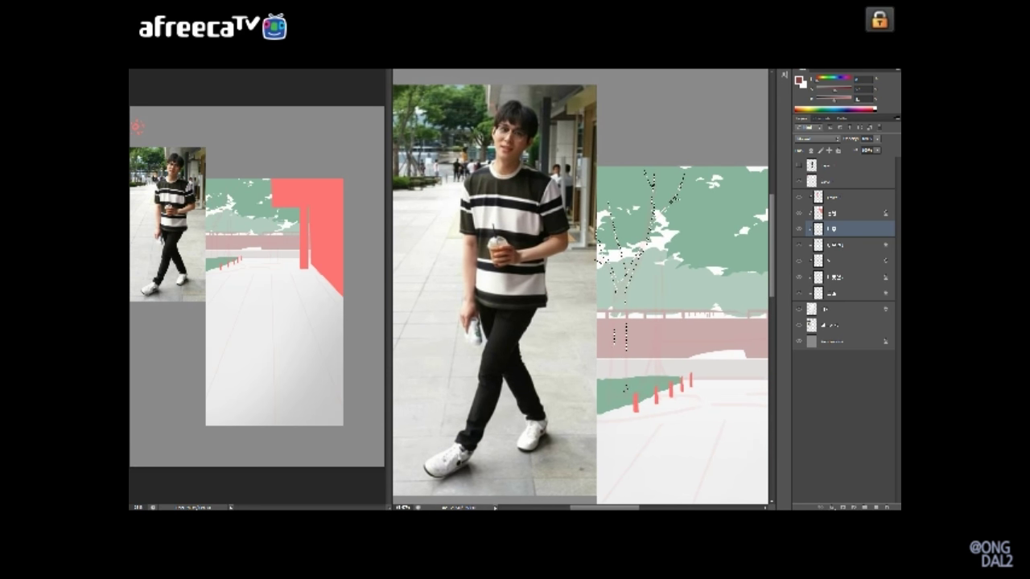
pyautogui.hotkey('alt', 'BackSpace')
pyautogui.hotkey('ctrl', 'd')
pyautogui.moveTo(612, 252); pyautogui.dragTo(608, 253)
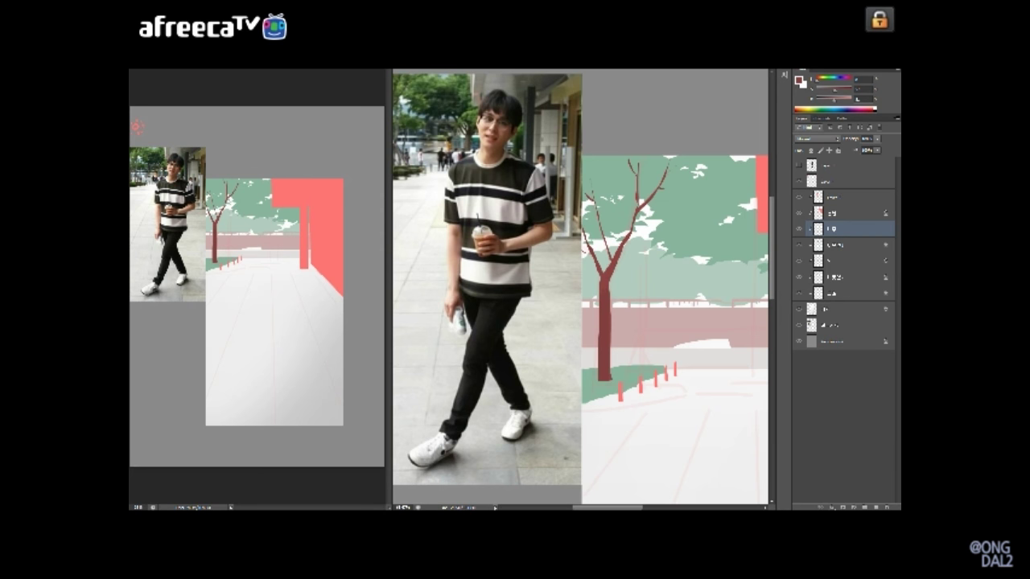
# Step: Select the shapes of the two thinner trees beside the leftmost one and fill them with dark brownish red
pyautogui.moveTo(580, 290)
pyautogui.mouseDown()
pyautogui.moveTo(626, 287)
pyautogui.moveTo(570, 278)
pyautogui.mouseUp()
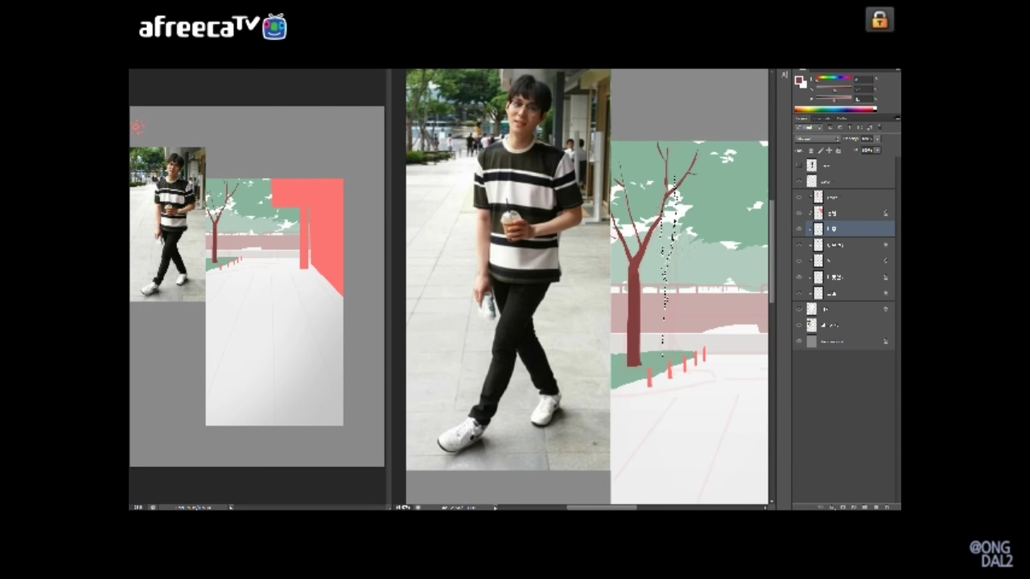
pyautogui.scroll(1, 588, 280)
pyautogui.scroll(2, 587, 290)
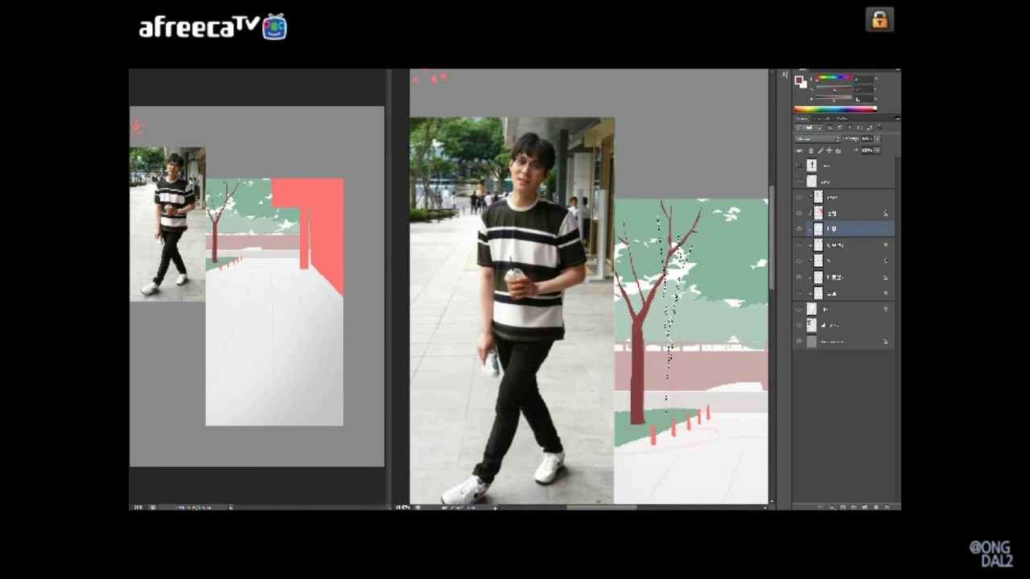
pyautogui.moveTo(588, 290); pyautogui.dragTo(573, 254)
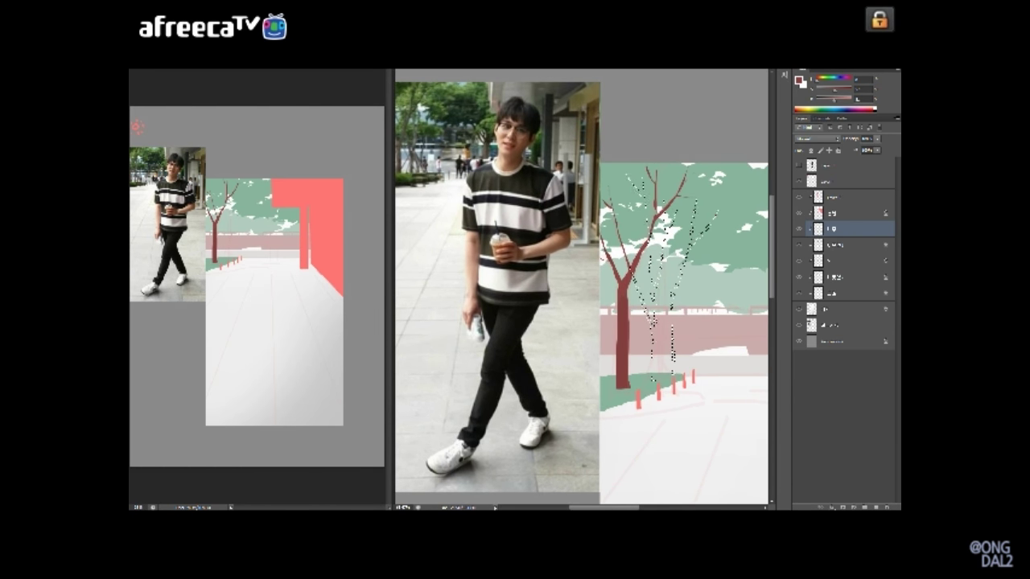
pyautogui.moveTo(574, 254); pyautogui.dragTo(594, 264)
pyautogui.hotkey('alt', 'BackSpace')
pyautogui.hotkey('ctrl', 'd')
pyautogui.moveTo(672, 360); pyautogui.dragTo(669, 354)
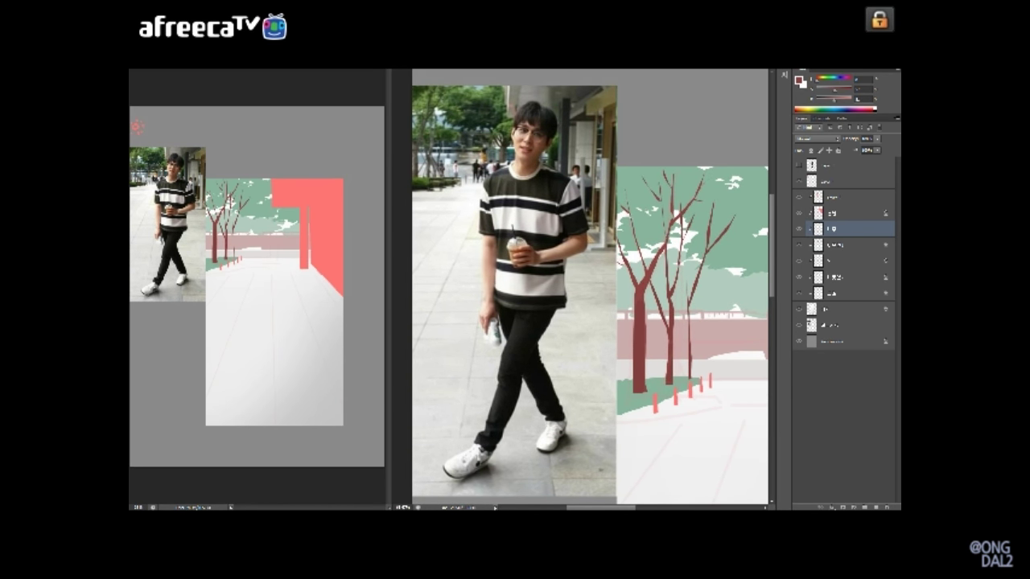
# Step: Block in the trunk and branches of the tree beneath the building overhang in dark brownish red
pyautogui.moveTo(672, 354); pyautogui.dragTo(662, 362)
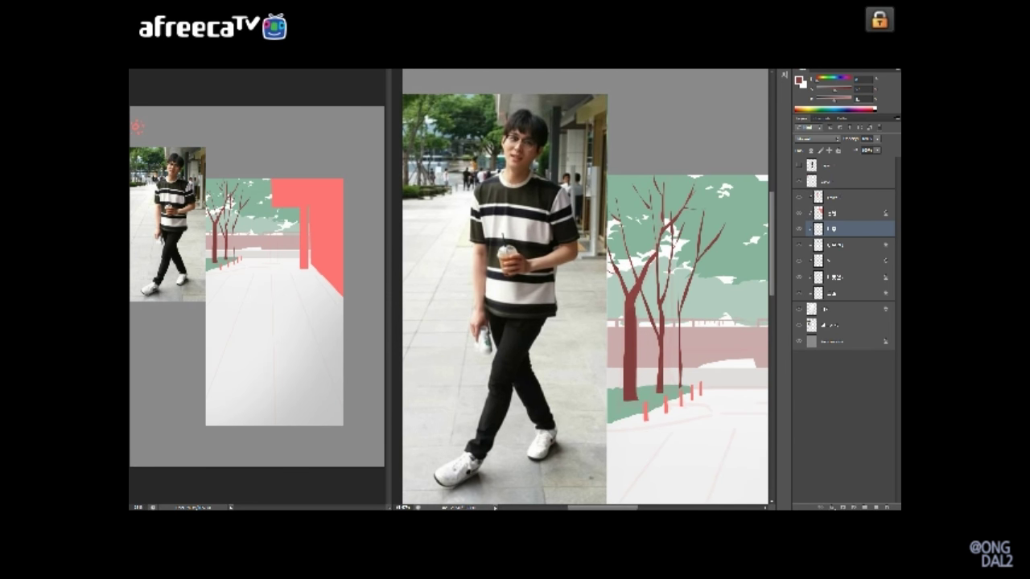
pyautogui.moveTo(581, 289); pyautogui.dragTo(505, 284)
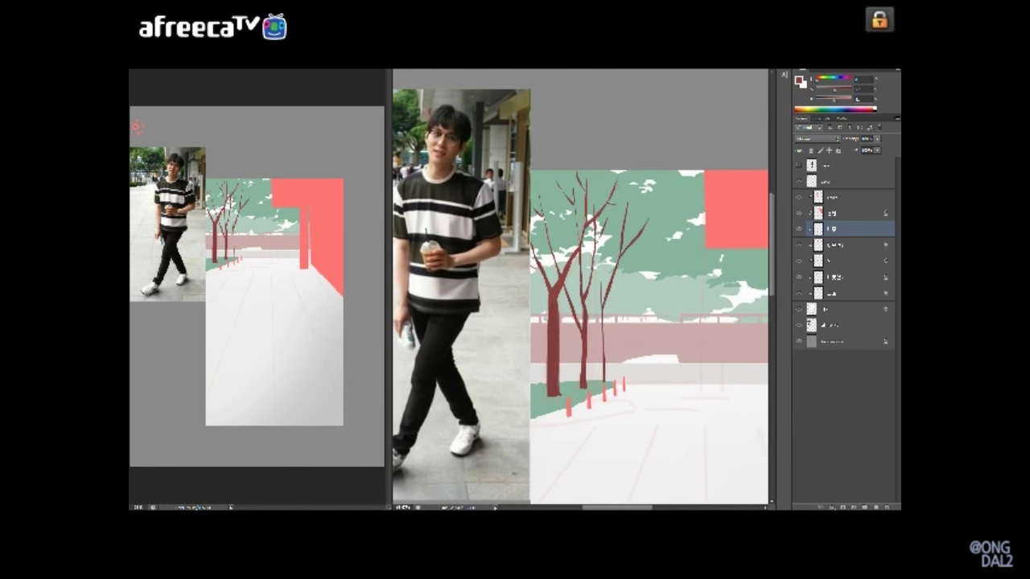
pyautogui.scroll(-2, 648, 283)
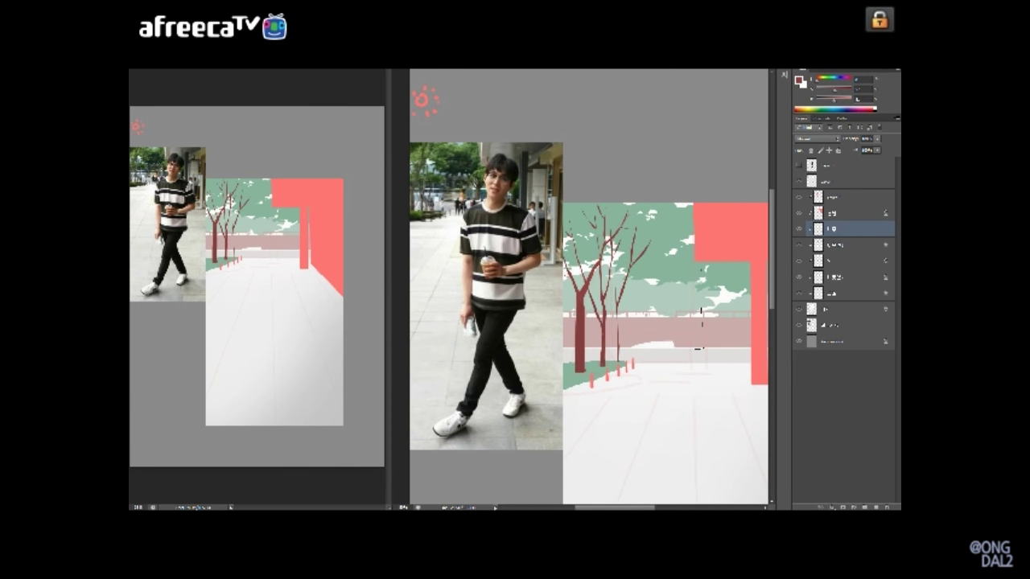
pyautogui.hotkey('alt', 'BackSpace')
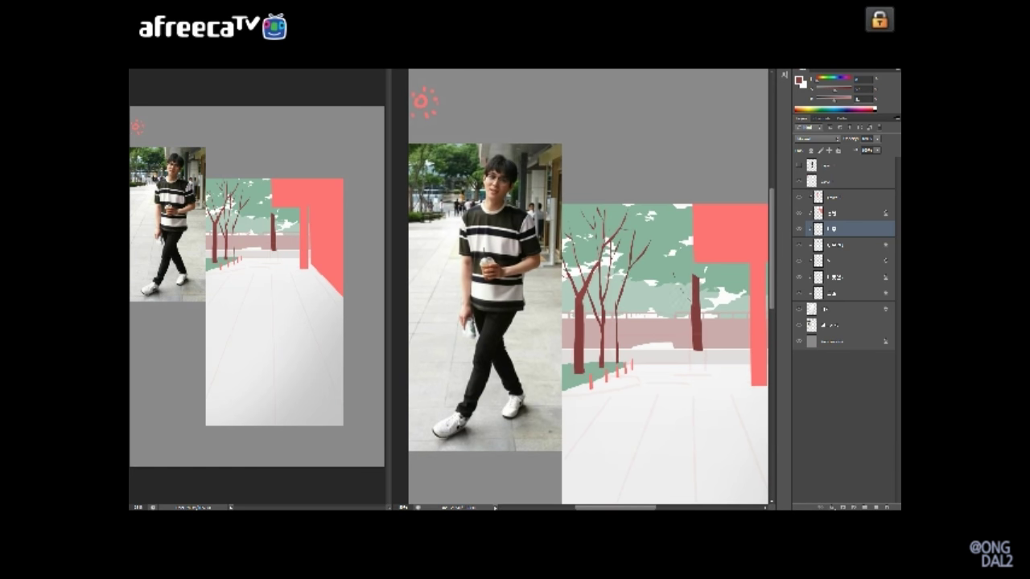
pyautogui.moveTo(677, 278); pyautogui.dragTo(689, 298)
pyautogui.moveTo(680, 282)
pyautogui.mouseDown()
pyautogui.moveTo(702, 272)
pyautogui.moveTo(673, 276)
pyautogui.moveTo(621, 258)
pyautogui.mouseUp()
# Step: Fully desaturate and slightly darken the coral building and posts layer to grey using Hue/Saturation
pyautogui.hotkey('alt', ']')
pyautogui.hotkey('ctrl', 'u')
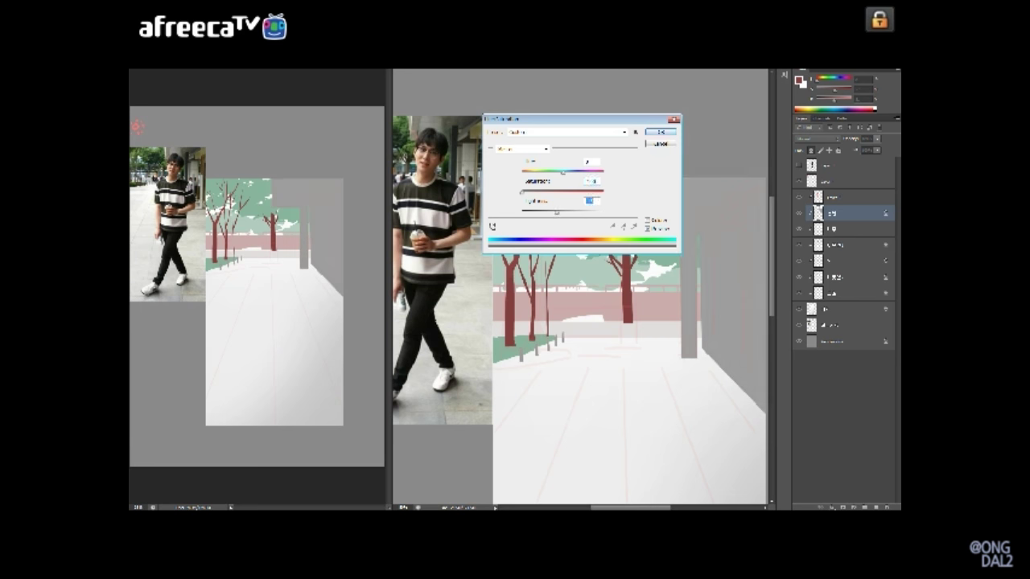
pyautogui.press('Return')
pyautogui.scroll(-1, 579, 297)
# Step: Add a clipped layer directly above the filled tree layer and hide the filled trees
pyautogui.hotkey('alt', '[')
pyautogui.hotkey('ctrl', 'j')
pyautogui.hotkey('ctrl', '+')
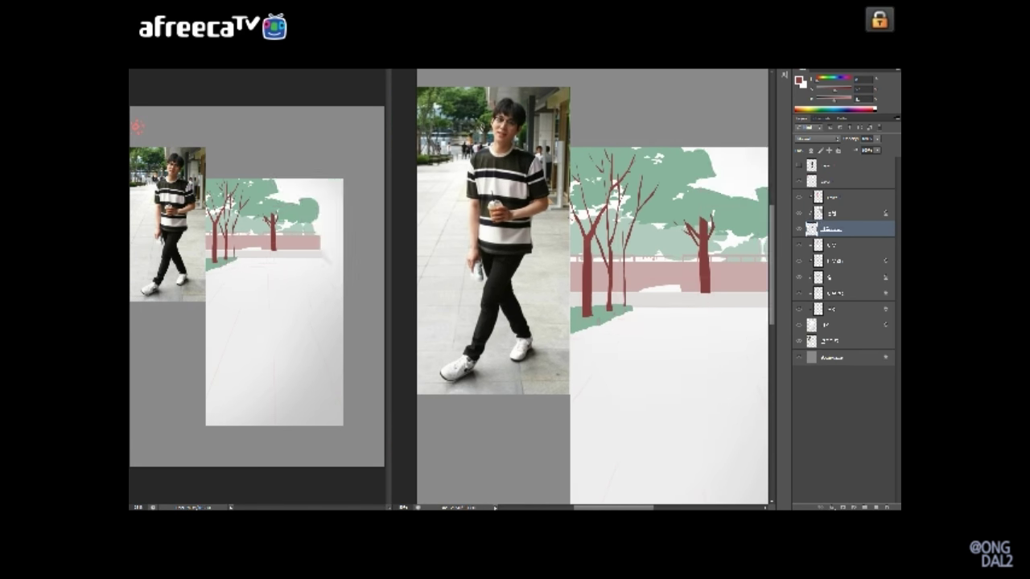
pyautogui.hotkey('ctrl', '+')
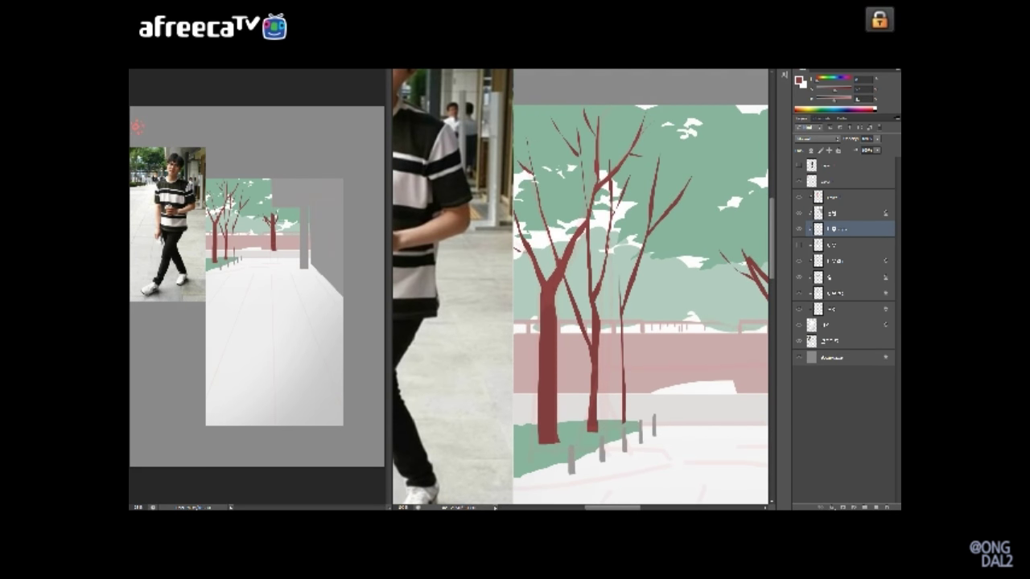
pyautogui.hotkey('ctrl', ',')
# Step: Outline the right limb and both trunk sides of the leftmost tree with dark brownish-red strokes, following the faint sketch
pyautogui.scroll(2, 579, 287)
pyautogui.hotkey('ctrl', '+')
pyautogui.moveTo(507, 346); pyautogui.dragTo(583, 165)
pyautogui.moveTo(587, 156)
pyautogui.mouseDown()
pyautogui.moveTo(547, 276)
pyautogui.moveTo(576, 254)
pyautogui.moveTo(566, 269)
pyautogui.mouseUp()
pyautogui.hotkey('ctrl', 'z')
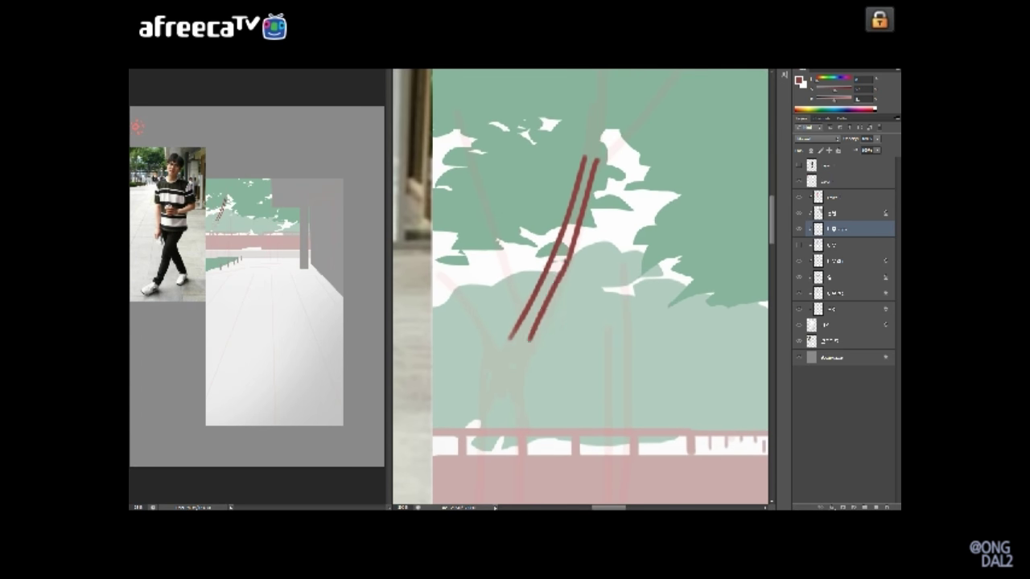
pyautogui.scroll(-3, 579, 286)
pyautogui.hotkey('ctrl', 'z')
pyautogui.moveTo(559, 166)
pyautogui.mouseDown()
pyautogui.moveTo(523, 292)
pyautogui.moveTo(522, 400)
pyautogui.moveTo(543, 338)
pyautogui.mouseUp()
pyautogui.scroll(-2, 580, 287)
pyautogui.scroll(1, 579, 286)
pyautogui.scroll(-2, 579, 286)
pyautogui.moveTo(541, 230); pyautogui.dragTo(539, 389)
pyautogui.moveTo(512, 241)
pyautogui.mouseDown()
pyautogui.moveTo(506, 378)
pyautogui.moveTo(537, 379)
pyautogui.mouseUp()
# Step: Outline the left limb of the leftmost tree down to its fork and extend the trunk edges
pyautogui.scroll(5, 579, 287)
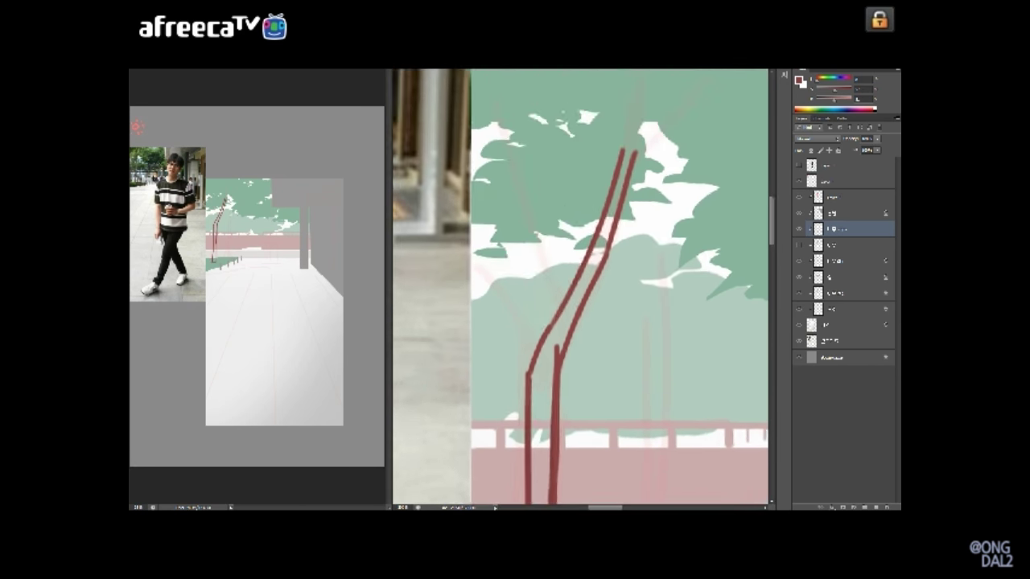
pyautogui.scroll(2, 579, 287)
pyautogui.scroll(2, 258, 290)
pyautogui.scroll(2, 258, 289)
pyautogui.moveTo(580, 286); pyautogui.dragTo(641, 178)
pyautogui.moveTo(568, 346); pyautogui.dragTo(568, 503)
pyautogui.moveTo(515, 235); pyautogui.dragTo(569, 340)
pyautogui.moveTo(513, 214)
pyautogui.mouseDown()
pyautogui.moveTo(570, 348)
pyautogui.moveTo(573, 333)
pyautogui.mouseUp()
# Step: Draw thin branches rising from the leftmost tree's fork and a thick tapered branch atop its right limb
pyautogui.scroll(2, 579, 287)
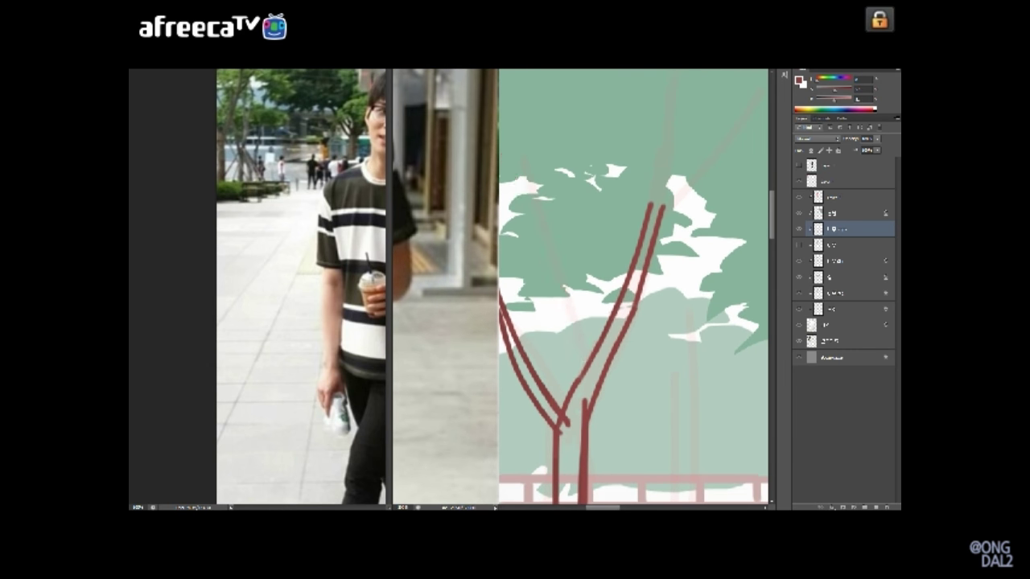
pyautogui.moveTo(500, 142); pyautogui.dragTo(597, 371)
pyautogui.scroll(2, 633, 286)
pyautogui.moveTo(600, 109)
pyautogui.mouseDown()
pyautogui.moveTo(620, 242)
pyautogui.moveTo(618, 370)
pyautogui.mouseUp()
pyautogui.scroll(2, 634, 286)
pyautogui.moveTo(632, 214)
pyautogui.mouseDown()
pyautogui.moveTo(612, 342)
pyautogui.moveTo(606, 307)
pyautogui.mouseUp()
pyautogui.moveTo(646, 164); pyautogui.dragTo(633, 324)
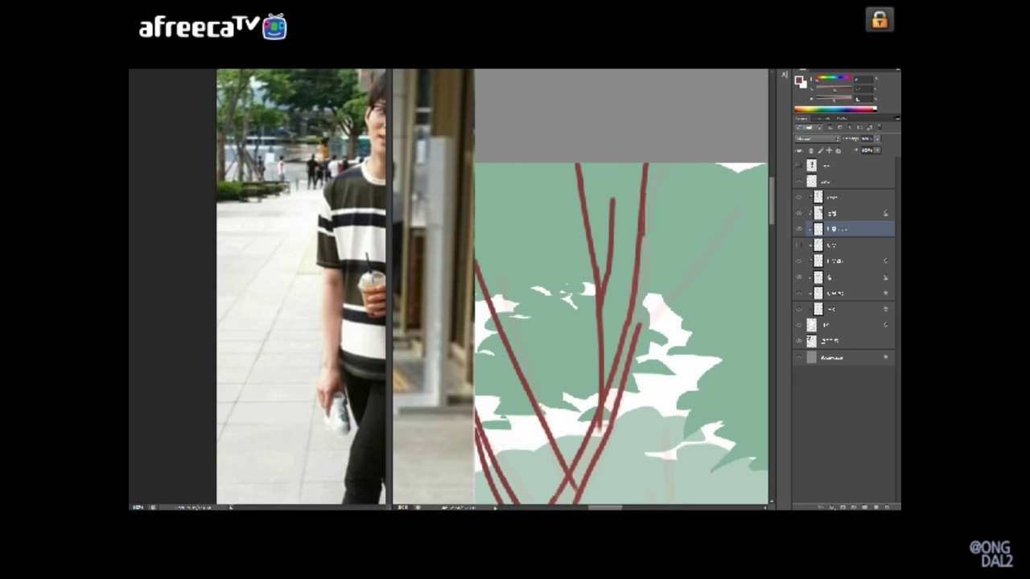
pyautogui.moveTo(635, 170); pyautogui.dragTo(631, 322)
pyautogui.moveTo(637, 189); pyautogui.dragTo(632, 330)
# Step: Add branches forking from the leftmost tree's right limb towards the upper-right foliage
pyautogui.scroll(-2, 580, 286)
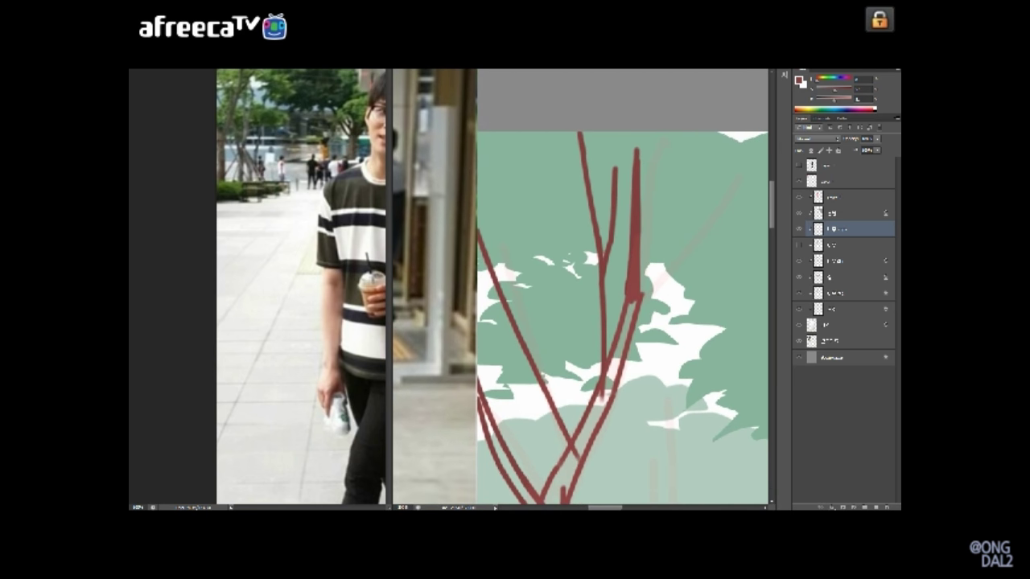
pyautogui.moveTo(620, 282); pyautogui.dragTo(582, 353)
pyautogui.moveTo(665, 207); pyautogui.dragTo(603, 314)
pyautogui.moveTo(582, 353)
pyautogui.mouseDown()
pyautogui.moveTo(628, 282)
pyautogui.moveTo(610, 263)
pyautogui.moveTo(527, 316)
pyautogui.moveTo(526, 333)
pyautogui.moveTo(521, 222)
pyautogui.moveTo(543, 250)
pyautogui.mouseUp()
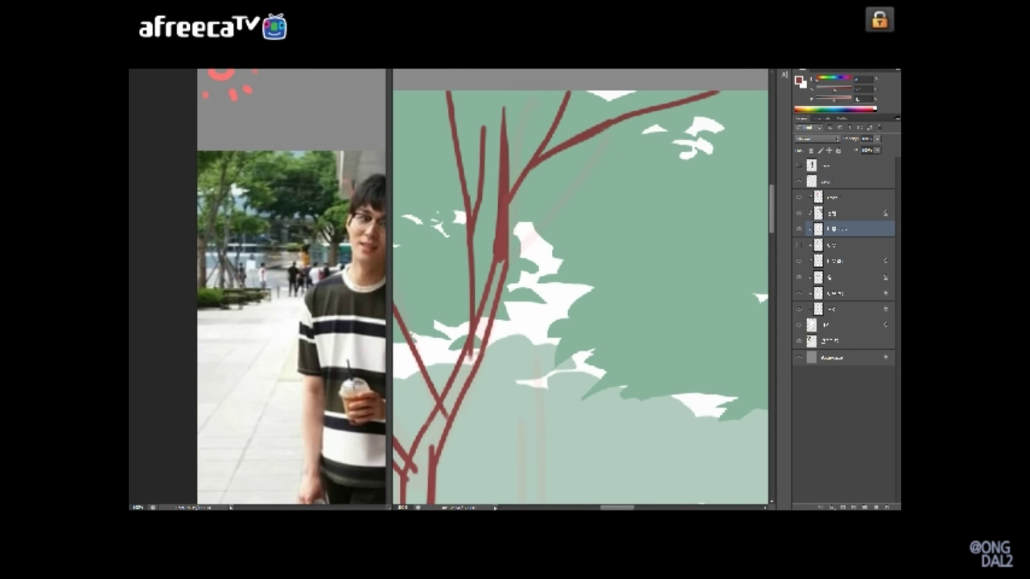
pyautogui.moveTo(537, 299); pyautogui.dragTo(705, 208)
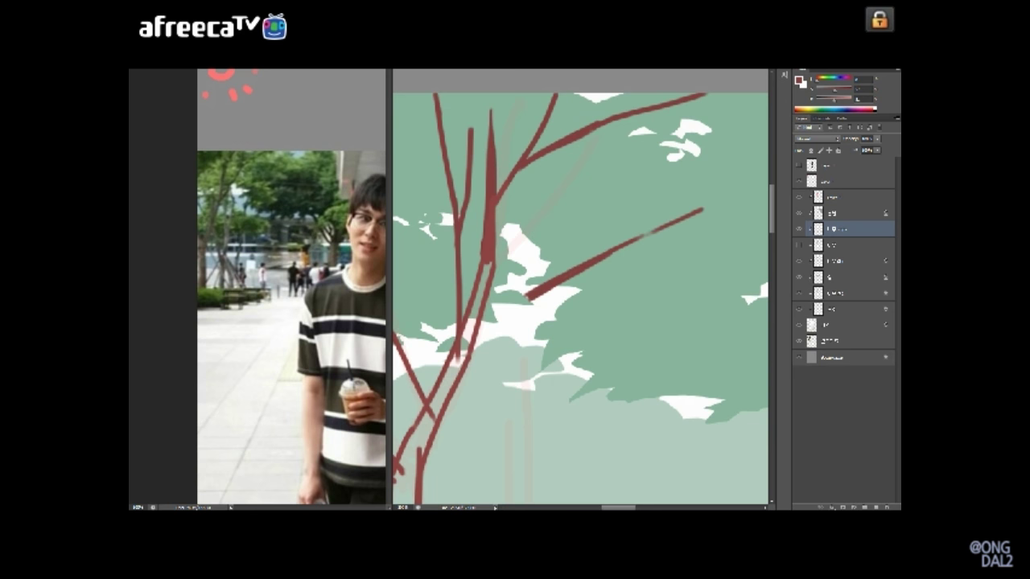
pyautogui.moveTo(632, 241); pyautogui.dragTo(605, 246)
pyautogui.hotkey('ctrl', 'z')
pyautogui.hotkey('ctrl', 'z')
pyautogui.hotkey('ctrl', 'z')
pyautogui.hotkey('ctrl', 'z')
pyautogui.hotkey('ctrl', 'z')
pyautogui.hotkey('ctrl', 'z')
# Step: Draw a forked branch reaching right across the dark foliage and add more strokes to the upper branches
pyautogui.moveTo(631, 244)
pyautogui.mouseDown()
pyautogui.moveTo(596, 243)
pyautogui.moveTo(600, 272)
pyautogui.moveTo(666, 257)
pyautogui.mouseUp()
pyautogui.moveTo(686, 142); pyautogui.dragTo(577, 285)
pyautogui.moveTo(578, 285)
pyautogui.mouseDown()
pyautogui.moveTo(608, 331)
pyautogui.moveTo(697, 288)
pyautogui.moveTo(686, 246)
pyautogui.mouseUp()
pyautogui.moveTo(478, 95); pyautogui.dragTo(499, 217)
pyautogui.moveTo(493, 158); pyautogui.dragTo(495, 225)
pyautogui.hotkey('ctrl', '-')
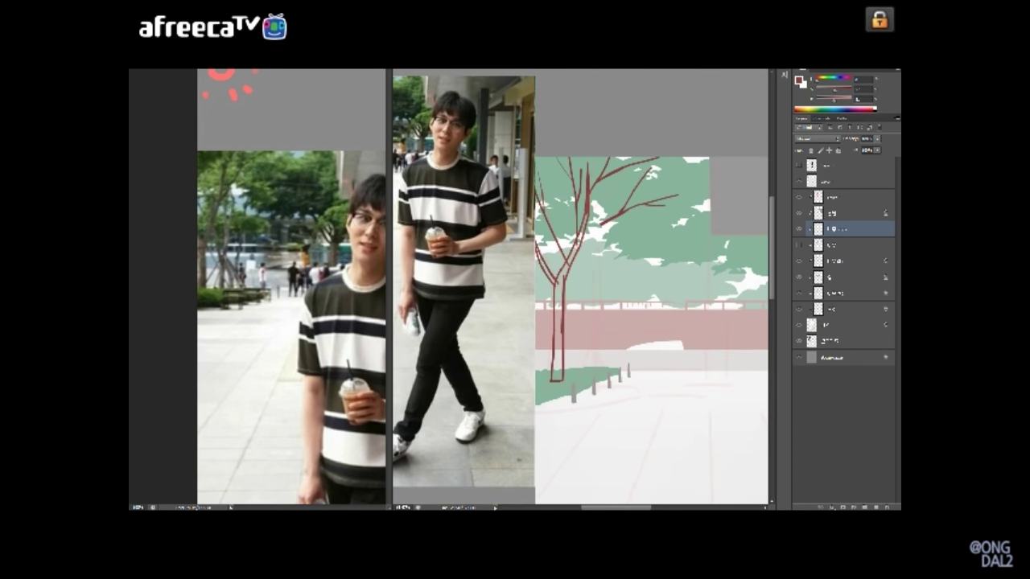
# Step: Outline the trunks and limbs of the two thinner trees beside the leftmost one, redrawing the faulty strokes
pyautogui.scroll(-1, 585, 290)
pyautogui.moveTo(572, 251); pyautogui.dragTo(585, 363)
pyautogui.moveTo(595, 307)
pyautogui.mouseDown()
pyautogui.moveTo(595, 356)
pyautogui.moveTo(585, 366)
pyautogui.mouseUp()
pyautogui.moveTo(589, 265); pyautogui.dragTo(545, 273)
pyautogui.moveTo(563, 295); pyautogui.dragTo(565, 365)
pyautogui.hotkey('ctrl', 'z')
pyautogui.hotkey('ctrl', 'z')
pyautogui.hotkey('ctrl', 'z')
pyautogui.moveTo(563, 310); pyautogui.dragTo(562, 378)
pyautogui.moveTo(577, 280)
pyautogui.mouseDown()
pyautogui.moveTo(565, 322)
pyautogui.moveTo(576, 292)
pyautogui.mouseUp()
# Step: Draw the left limb and left trunk edge of the tree beside the grey pillar
pyautogui.moveTo(566, 258)
pyautogui.mouseDown()
pyautogui.moveTo(570, 321)
pyautogui.moveTo(604, 303)
pyautogui.moveTo(592, 252)
pyautogui.moveTo(576, 251)
pyautogui.moveTo(660, 283)
pyautogui.mouseUp()
pyautogui.hotkey('ctrl', 'z')
pyautogui.moveTo(630, 243); pyautogui.dragTo(666, 280)
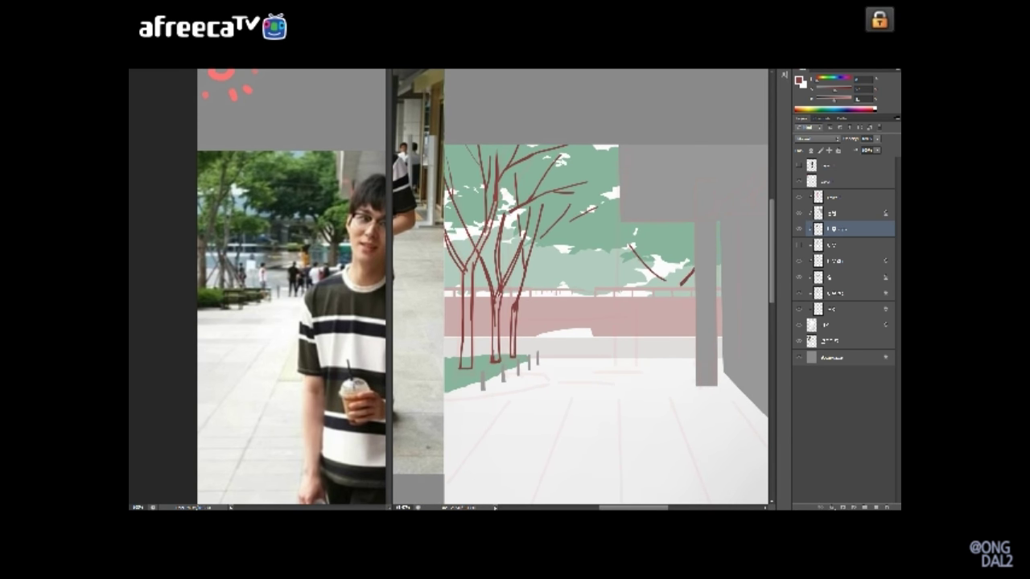
pyautogui.moveTo(612, 305); pyautogui.dragTo(610, 296)
pyautogui.moveTo(665, 247); pyautogui.dragTo(665, 309)
pyautogui.hotkey('ctrl', 'z')
pyautogui.moveTo(665, 248); pyautogui.dragTo(663, 332)
pyautogui.moveTo(612, 306); pyautogui.dragTo(612, 300)
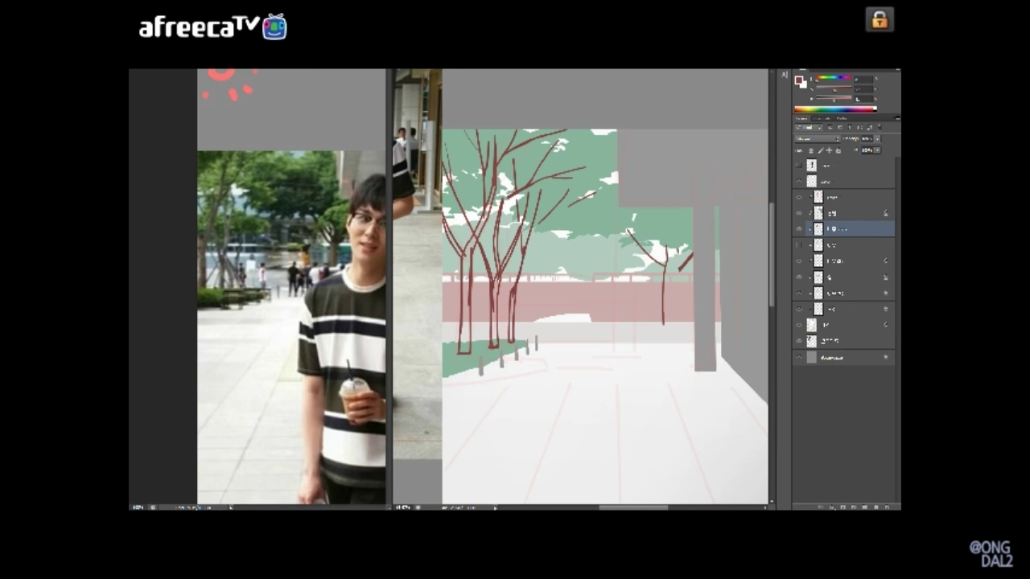
# Step: Redraw the right limb of the tree beside the pillar and add its right trunk edge and upper branches
pyautogui.hotkey('ctrl', 'z')
pyautogui.moveTo(689, 257); pyautogui.dragTo(677, 315)
pyautogui.moveTo(612, 305); pyautogui.dragTo(605, 323)
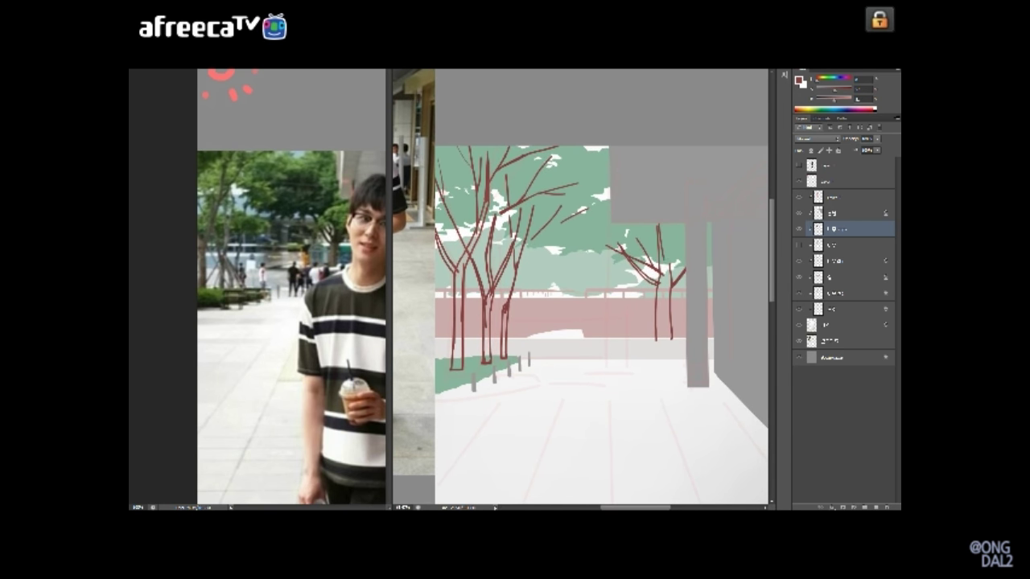
pyautogui.moveTo(605, 323)
pyautogui.mouseDown()
pyautogui.moveTo(632, 329)
pyautogui.moveTo(619, 323)
pyautogui.mouseUp()
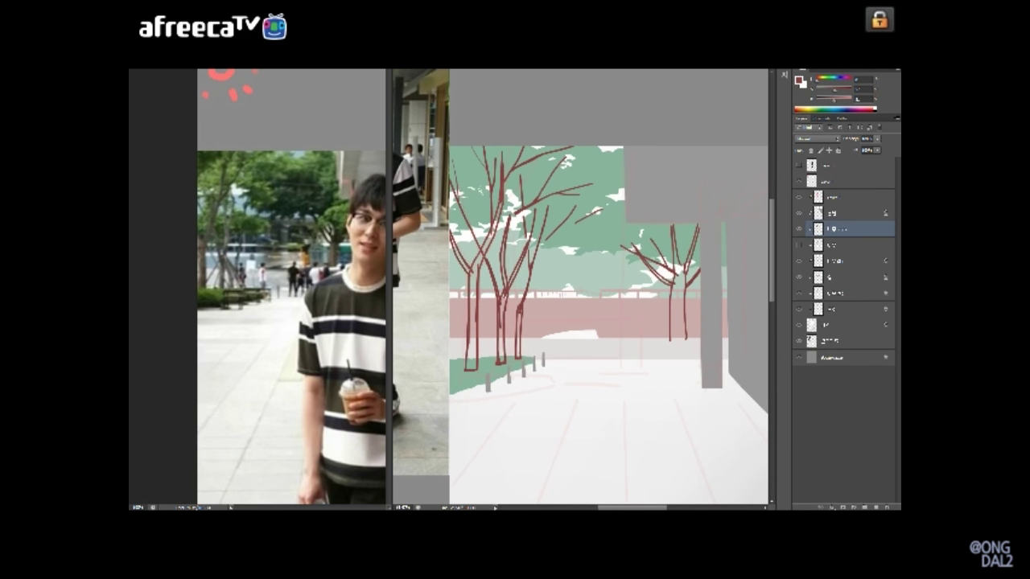
pyautogui.moveTo(618, 323); pyautogui.dragTo(696, 320)
# Step: Fill the leftmost tree's left limb and trunk outlines with solid dark brownish red
pyautogui.hotkey('ctrl', '+')
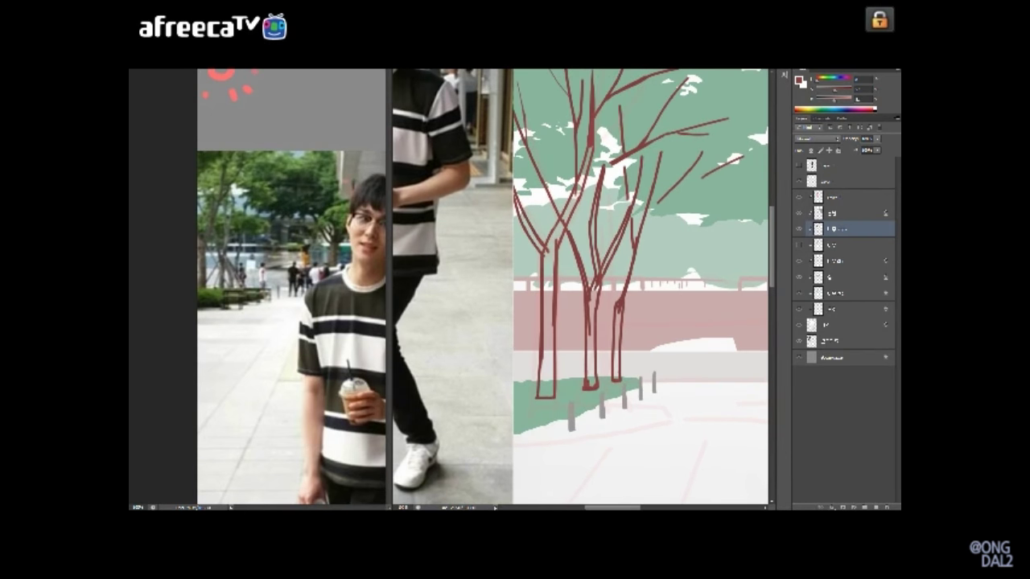
pyautogui.moveTo(528, 230); pyautogui.dragTo(513, 188)
pyautogui.hotkey('alt', 'BackSpace')
pyautogui.scroll(-3, 547, 287)
pyautogui.moveTo(548, 298); pyautogui.dragTo(548, 303)
pyautogui.hotkey('alt', 'BackSpace')
pyautogui.hotkey('ctrl', 'd')
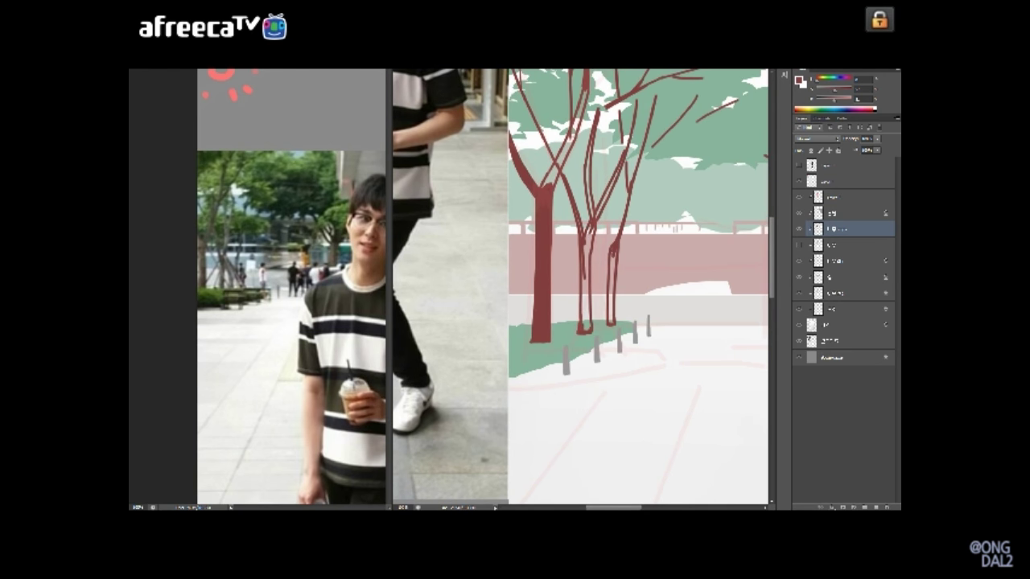
# Step: Trim the trunk bases of the three trees standing on the grass bed
pyautogui.scroll(-1, 638, 286)
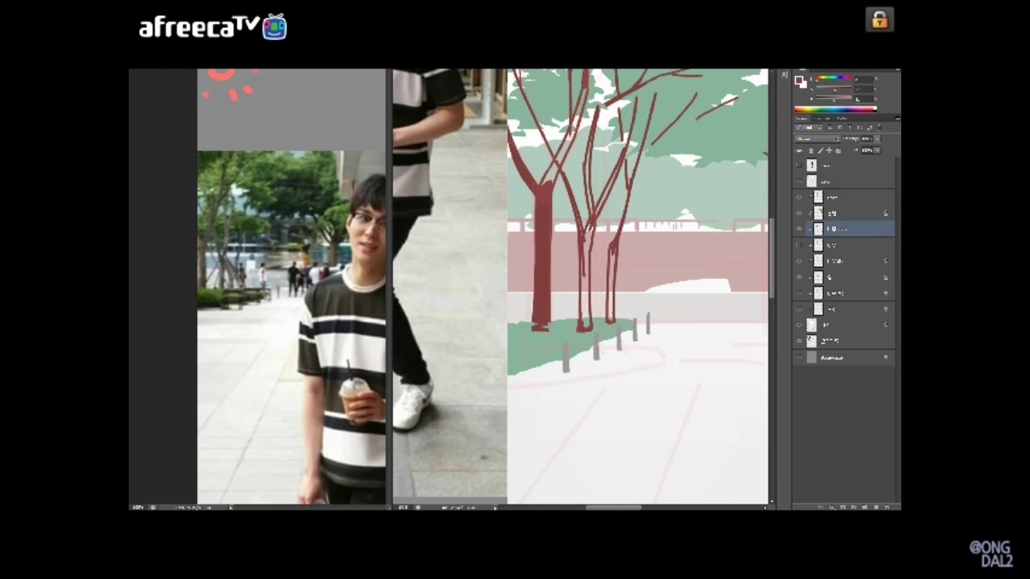
pyautogui.hscroll(3, 574, 319)
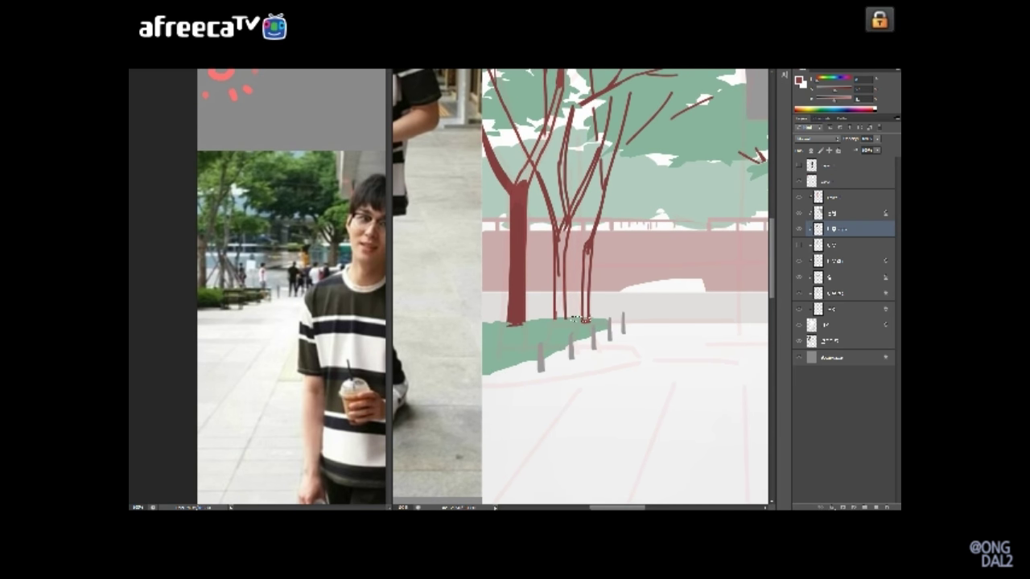
pyautogui.scroll(5, 583, 287)
pyautogui.hscroll(-3, 584, 286)
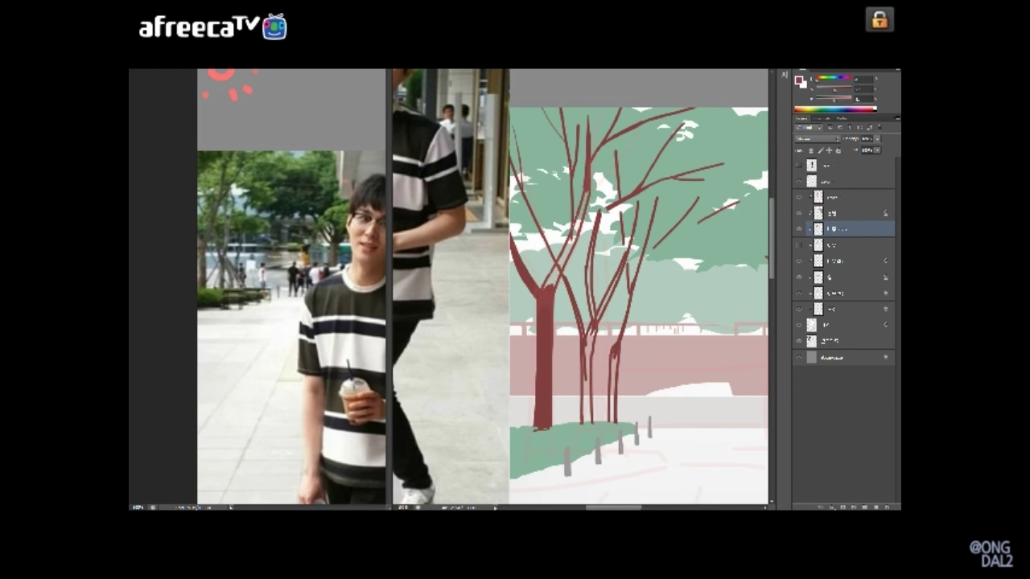
# Step: Fill the leftmost tree's right limb and the middle tree's trunk and limbs with solid dark brownish red
pyautogui.moveTo(545, 292); pyautogui.dragTo(590, 191)
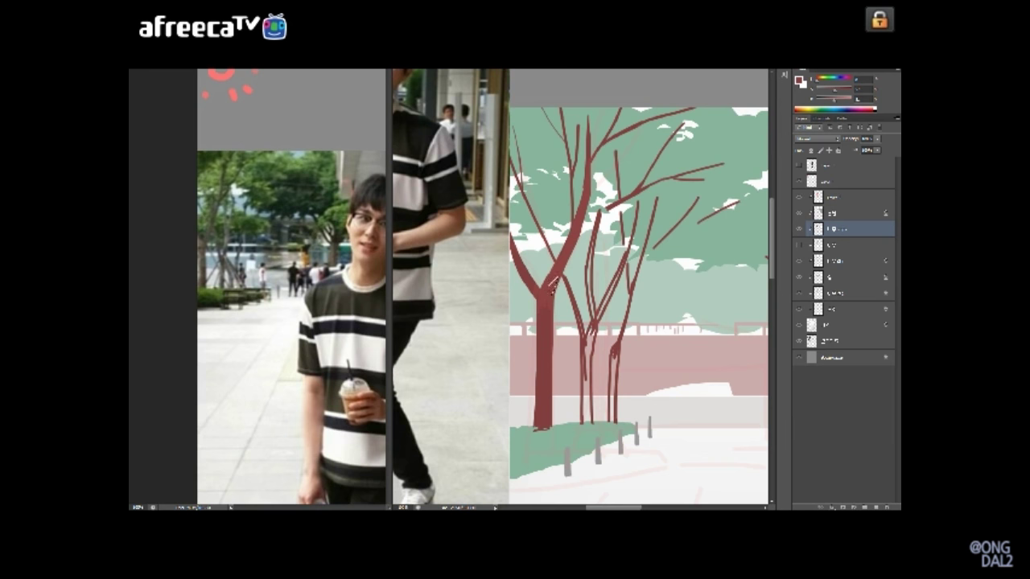
pyautogui.scroll(-1, 581, 287)
pyautogui.scroll(-3, 581, 286)
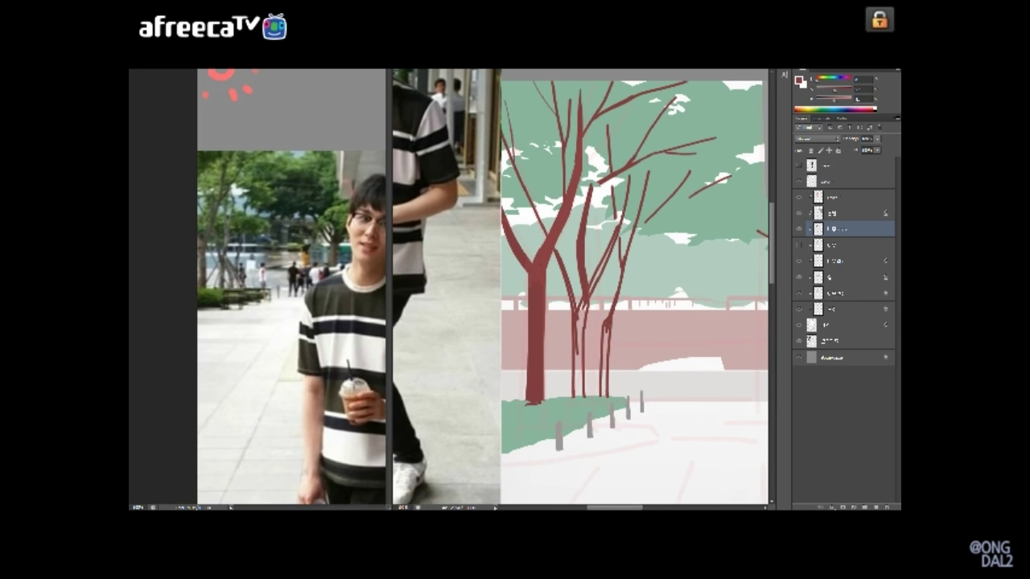
pyautogui.moveTo(575, 396); pyautogui.dragTo(605, 243)
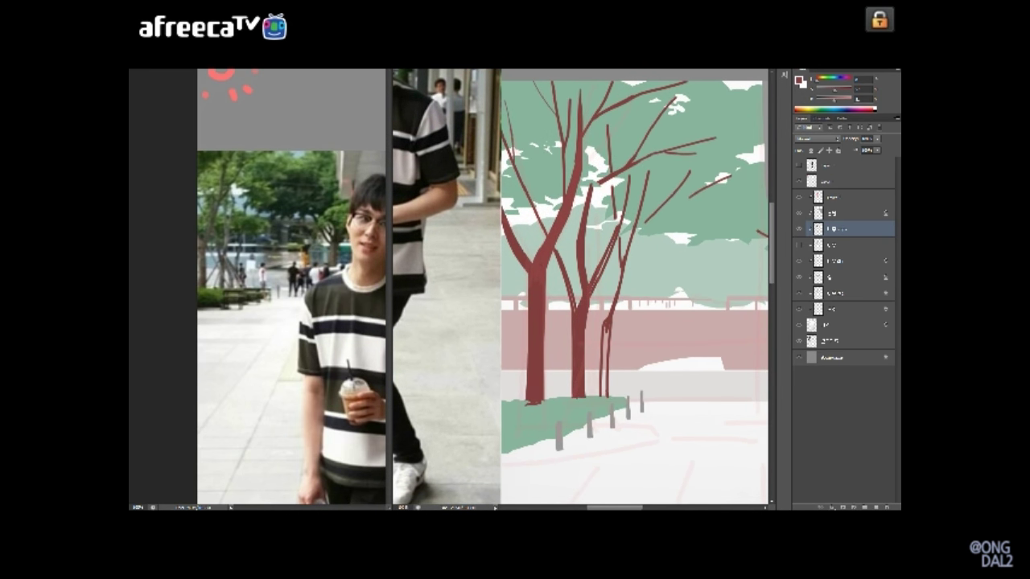
pyautogui.scroll(4, 581, 286)
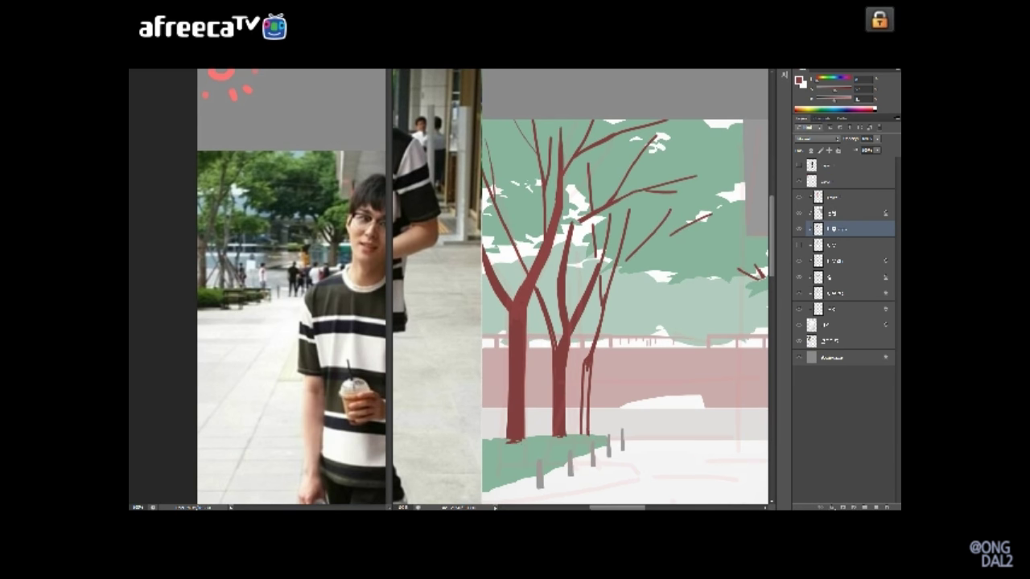
# Step: Fill the trunk outline of the rightmost tree on the grass bed with solid dark brownish red
pyautogui.scroll(-2, 584, 287)
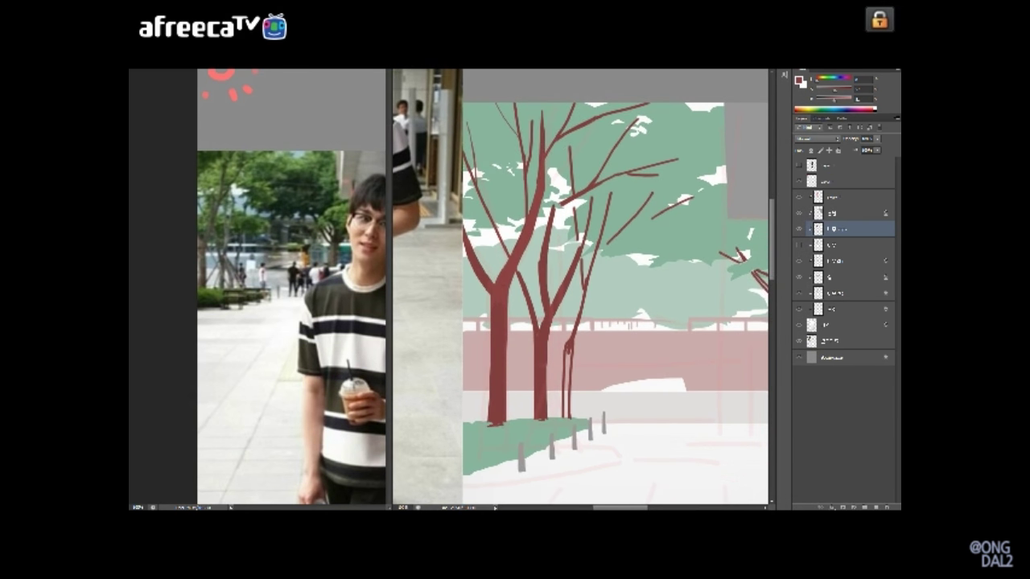
pyautogui.moveTo(569, 346); pyautogui.dragTo(566, 417)
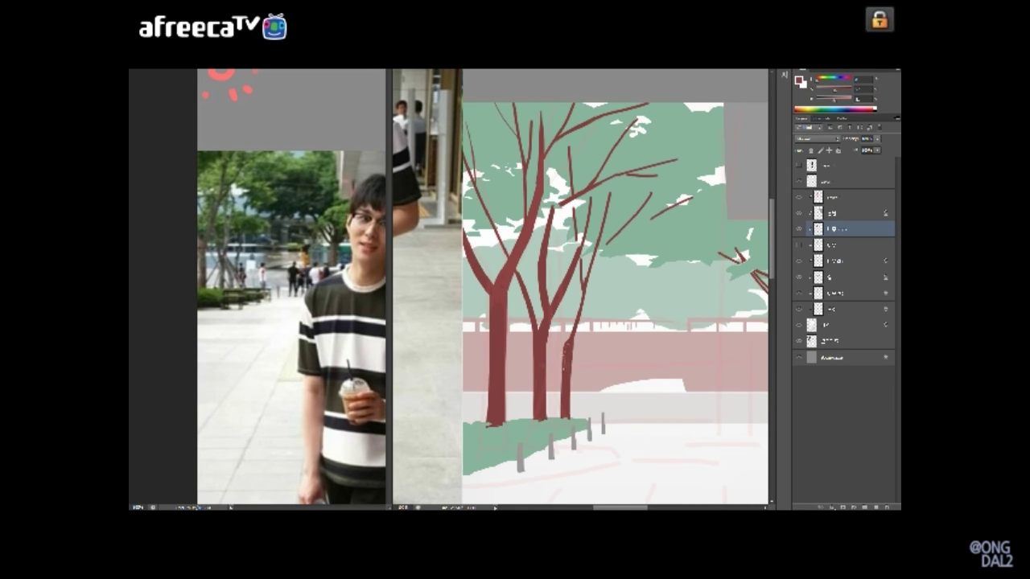
pyautogui.moveTo(566, 354); pyautogui.dragTo(568, 354)
pyautogui.moveTo(585, 302); pyautogui.dragTo(585, 303)
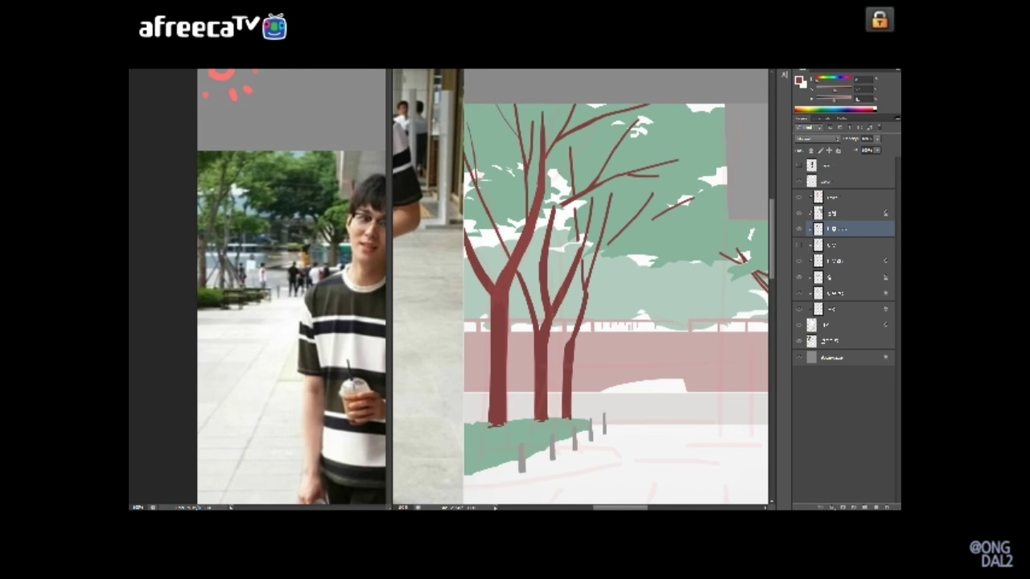
# Step: Fill the trunk and limbs of the tree beside the pillar with solid dark brownish red
pyautogui.hscroll(5, 585, 304)
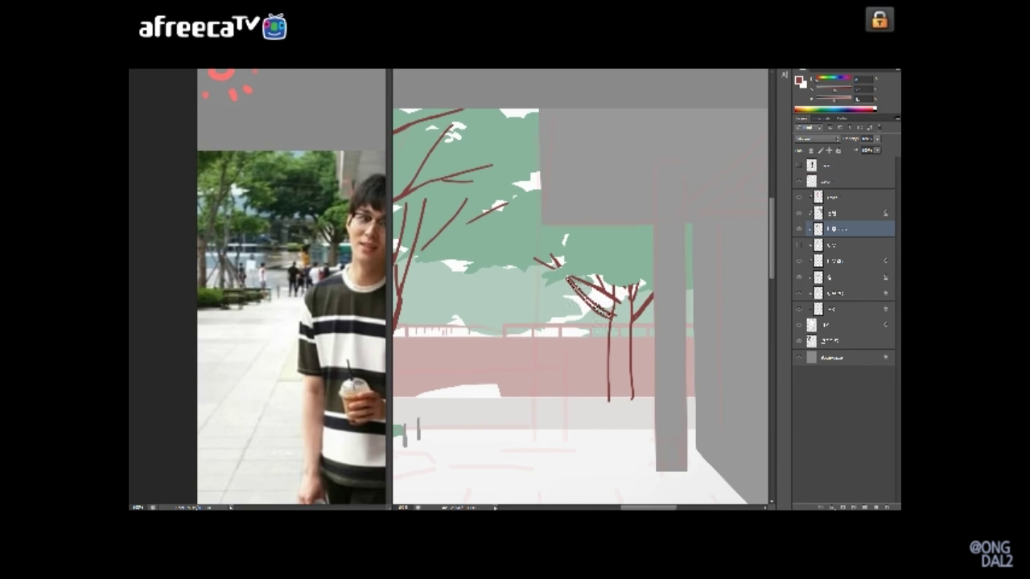
pyautogui.click(590, 296)
pyautogui.hotkey('alt', 'BackSpace')
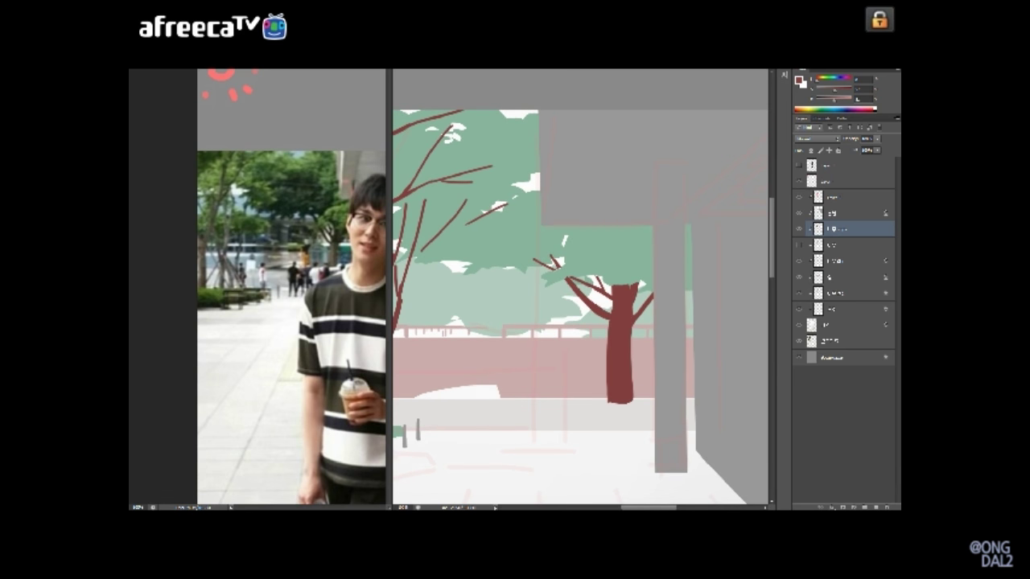
# Step: Add slanted dark brownish red support poles leaning against the trunks of the trees on the grass bed
pyautogui.hscroll(-5, 581, 306)
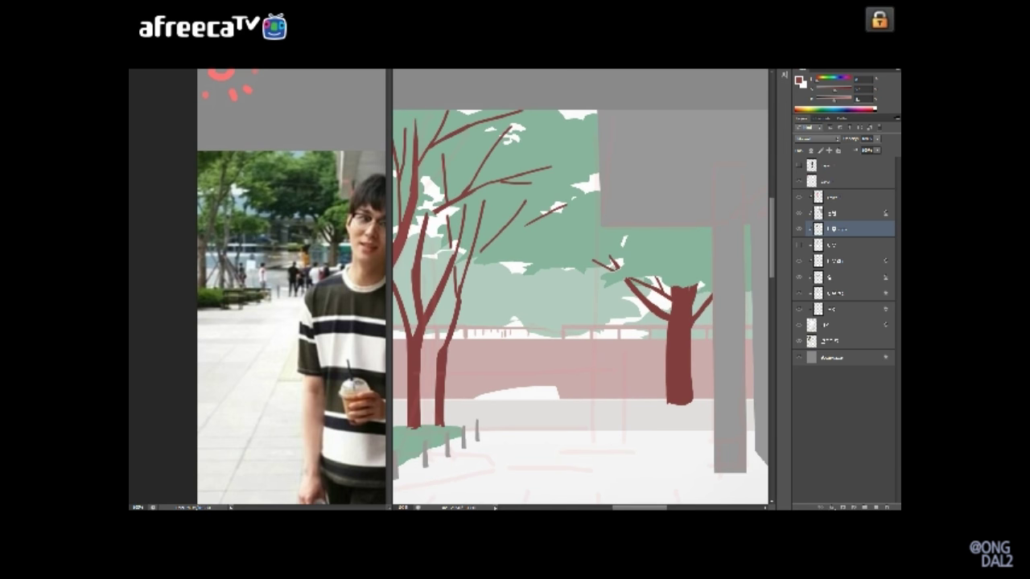
pyautogui.scroll(2, 580, 306)
pyautogui.hscroll(-2, 581, 306)
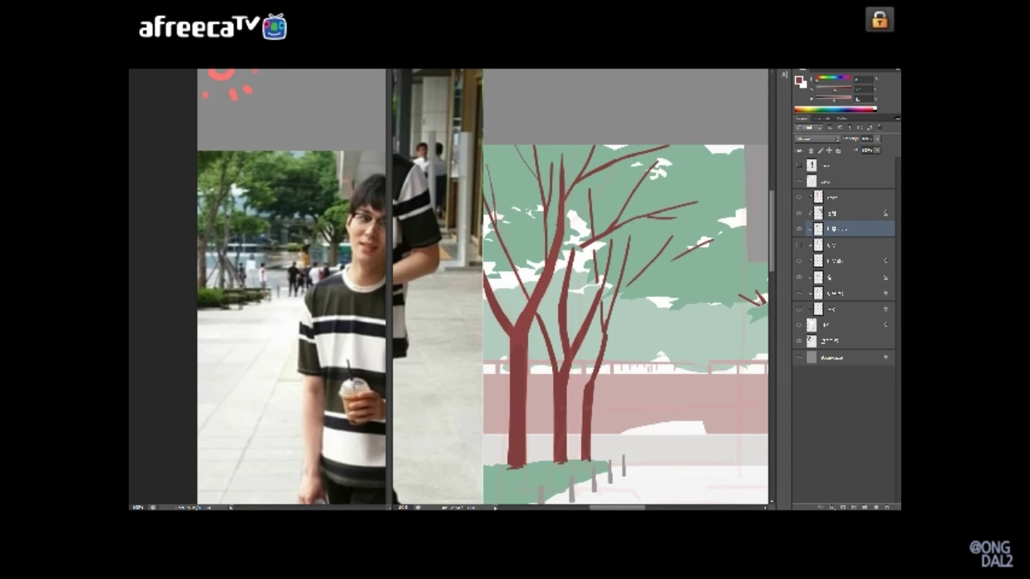
pyautogui.hscroll(-1, 581, 305)
pyautogui.hotkey('ctrl', '-')
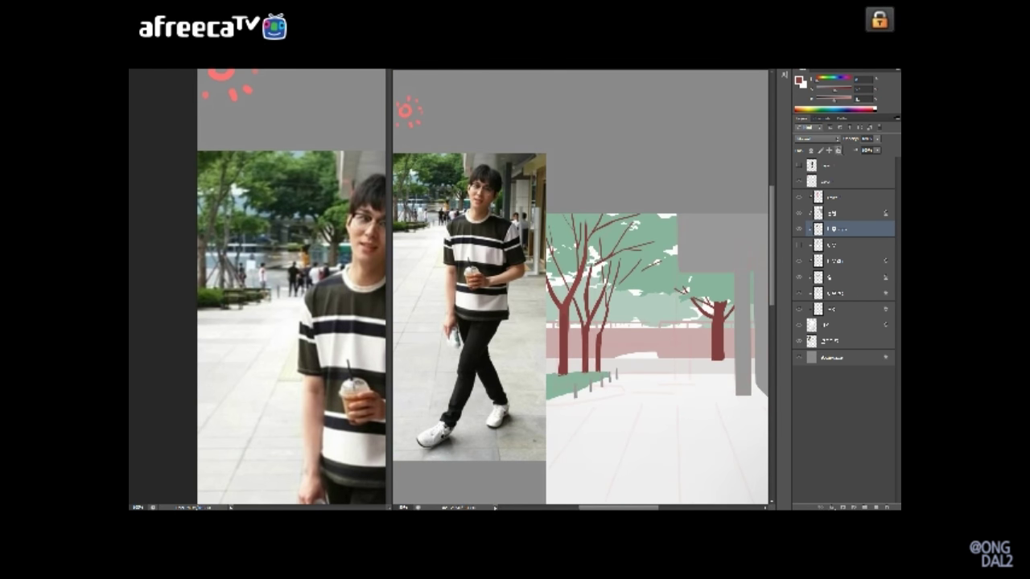
pyautogui.hotkey('ctrl', '+')
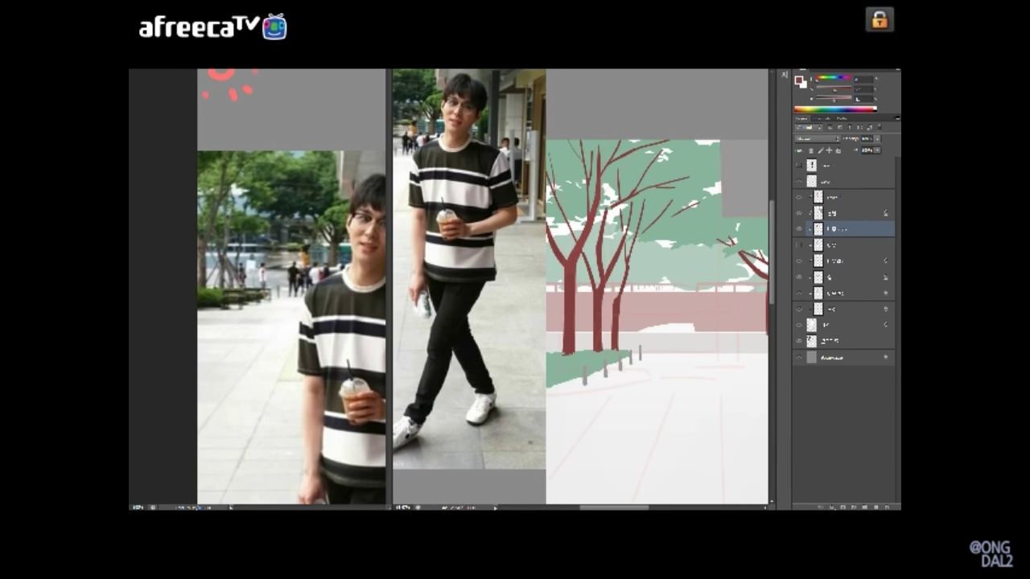
pyautogui.scroll(-1, 587, 314)
pyautogui.moveTo(588, 311); pyautogui.dragTo(590, 343)
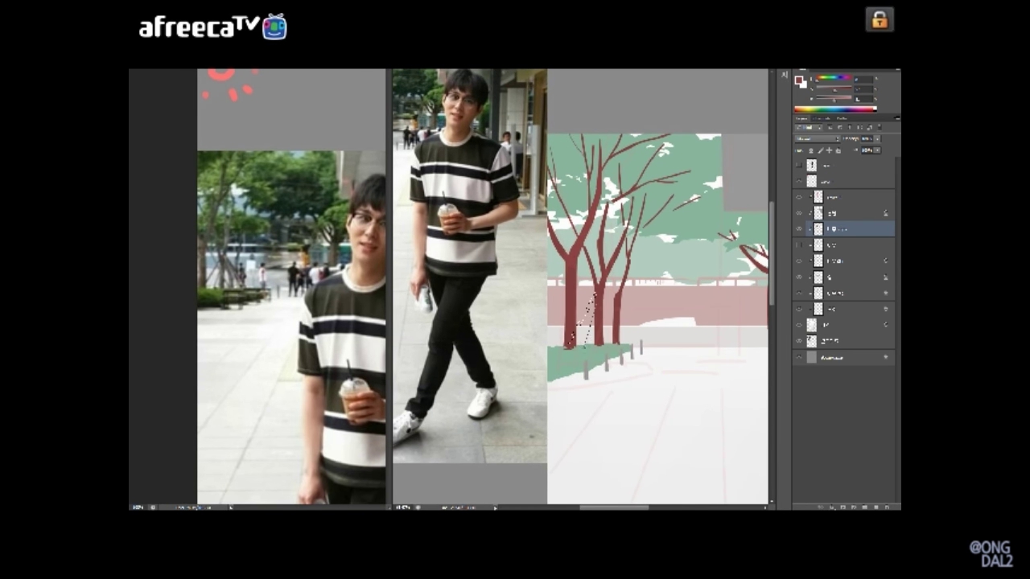
pyautogui.moveTo(587, 322); pyautogui.dragTo(595, 306)
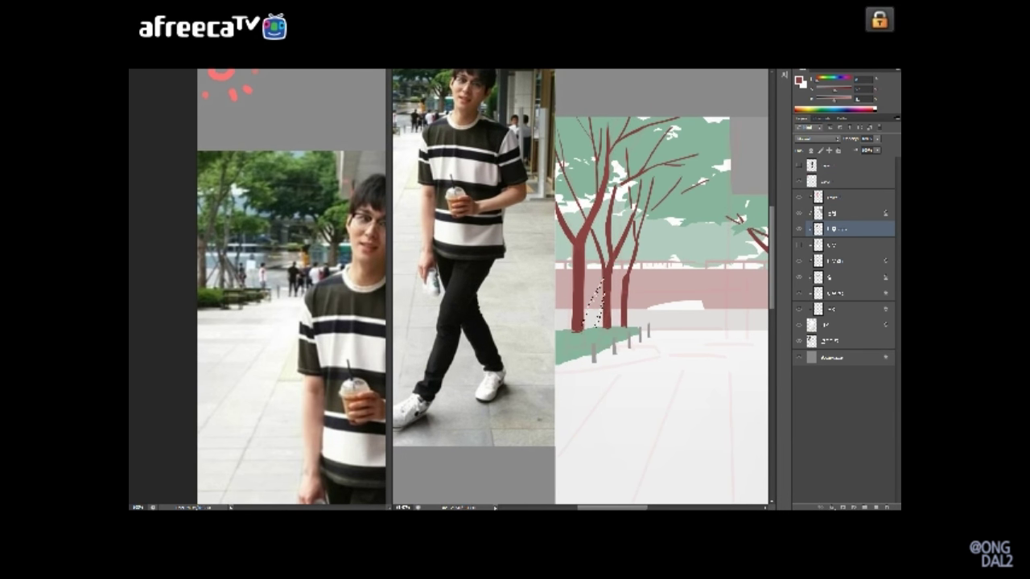
pyautogui.moveTo(605, 296); pyautogui.dragTo(545, 330)
pyautogui.moveTo(608, 302); pyautogui.dragTo(661, 328)
# Step: Hide the pale red sketch line layer above the colour layers
pyautogui.scroll(-2, 581, 290)
pyautogui.scroll(3, 581, 289)
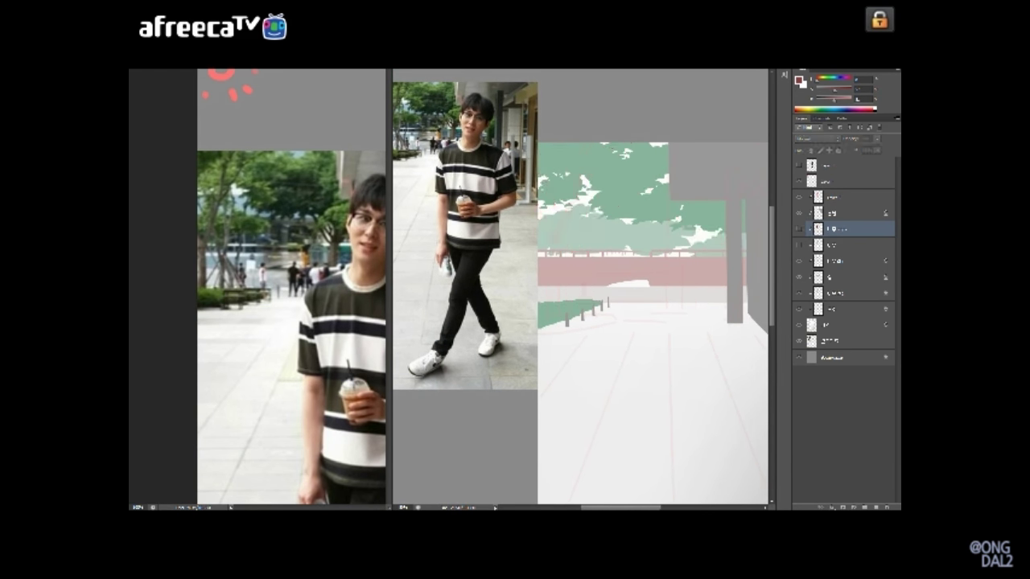
pyautogui.click(853, 197)
pyautogui.click(799, 196)
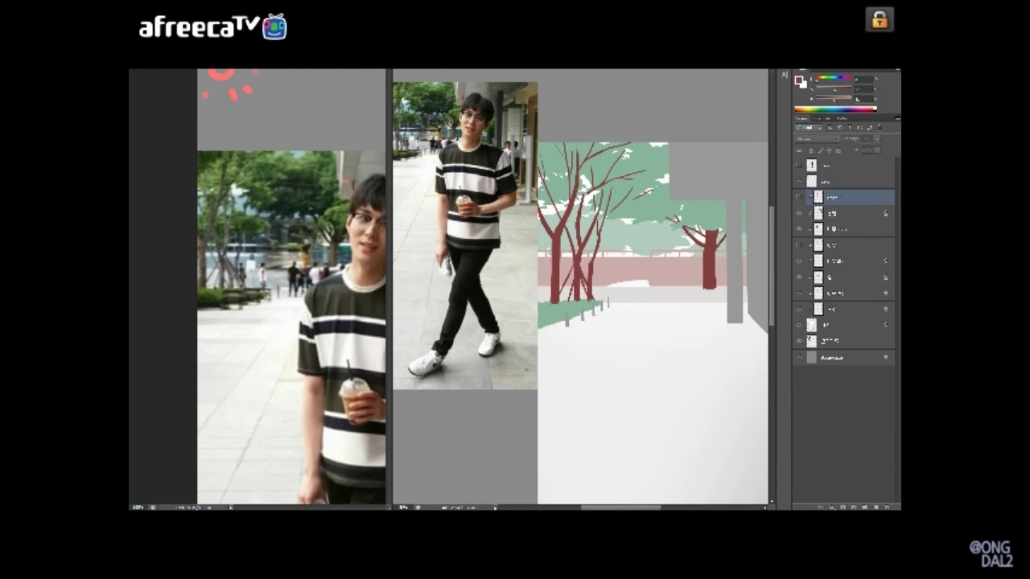
# Step: Redraw the grey posts along the edge of the grass bed and add an extra post to the row
pyautogui.moveTo(611, 306); pyautogui.dragTo(653, 307)
pyautogui.hotkey('alt', '[')
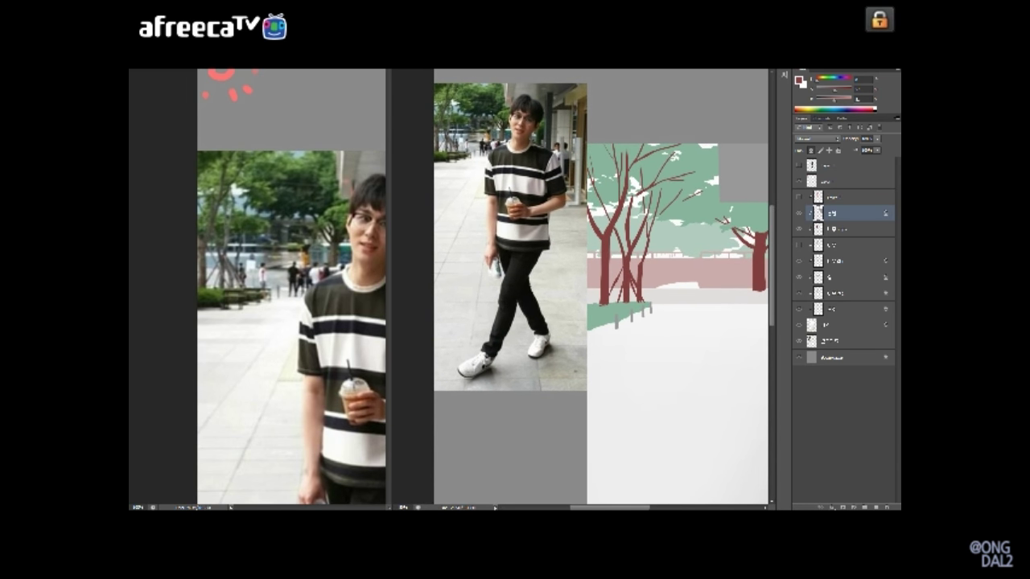
pyautogui.scroll(4, 571, 312)
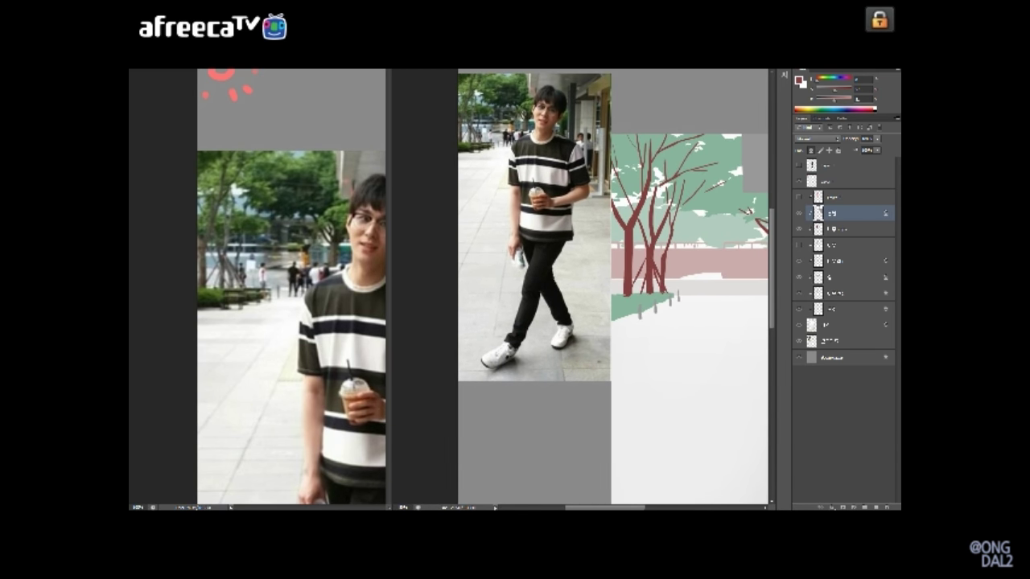
pyautogui.press('[')
pyautogui.press('[')
pyautogui.press('[')
pyautogui.moveTo(650, 320); pyautogui.dragTo(618, 325)
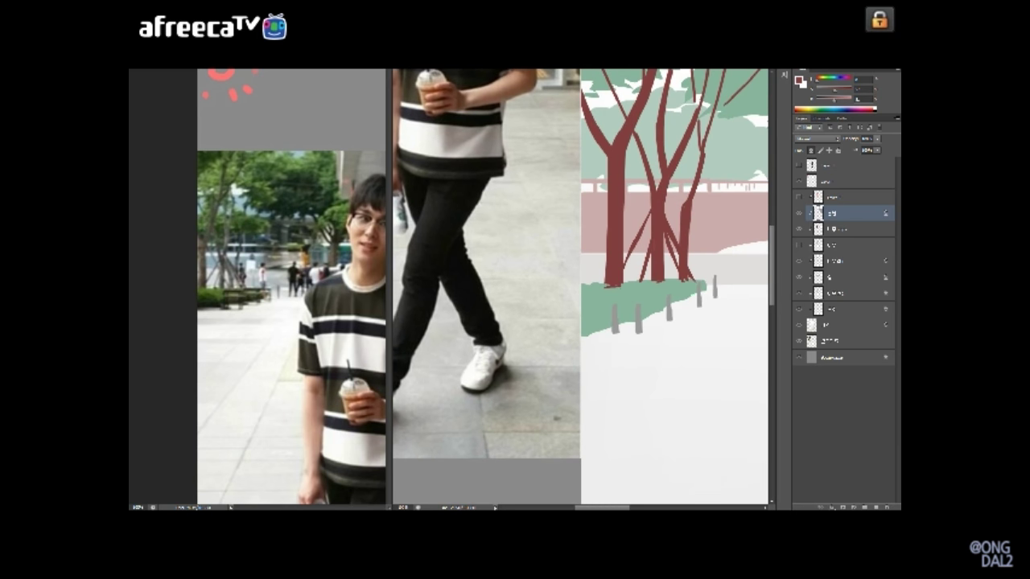
pyautogui.moveTo(683, 299); pyautogui.dragTo(688, 285)
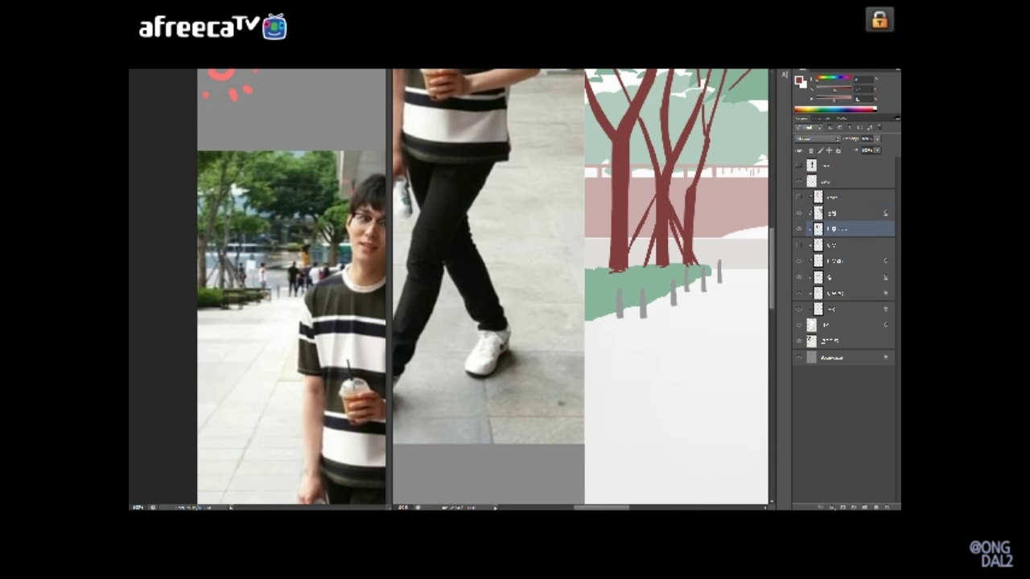
# Step: Try a dark brownish red board filled across the row of grey posts beside the grass bed
pyautogui.moveTo(629, 302); pyautogui.dragTo(616, 307)
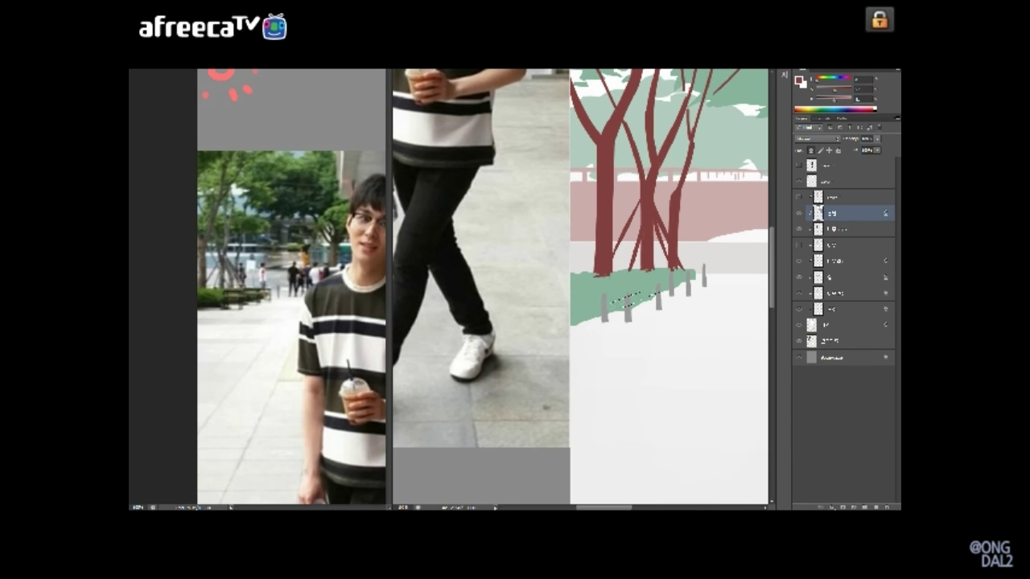
pyautogui.hotkey('alt', '[')
pyautogui.click(658, 290)
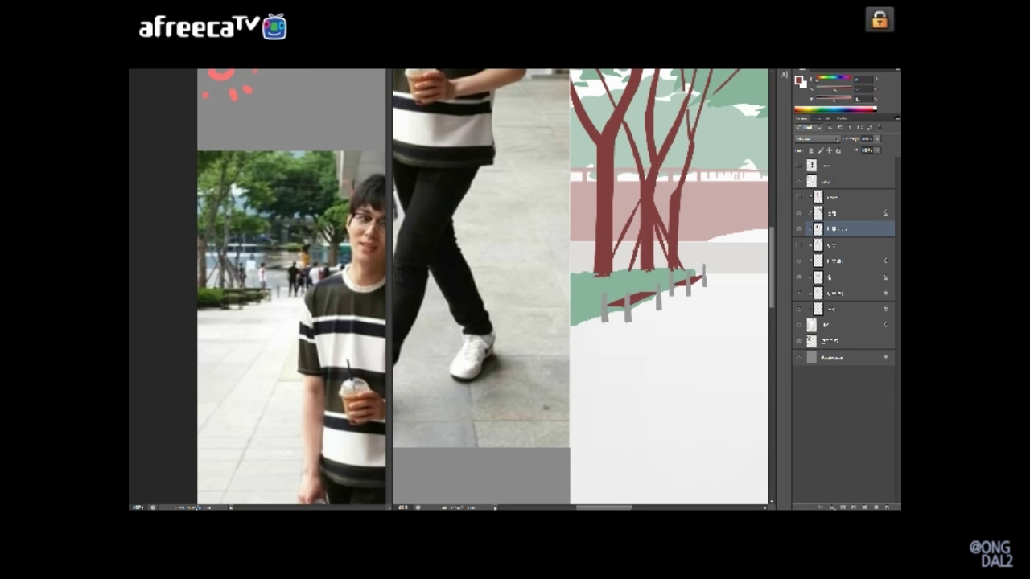
pyautogui.hotkey('ctrl', 'z')
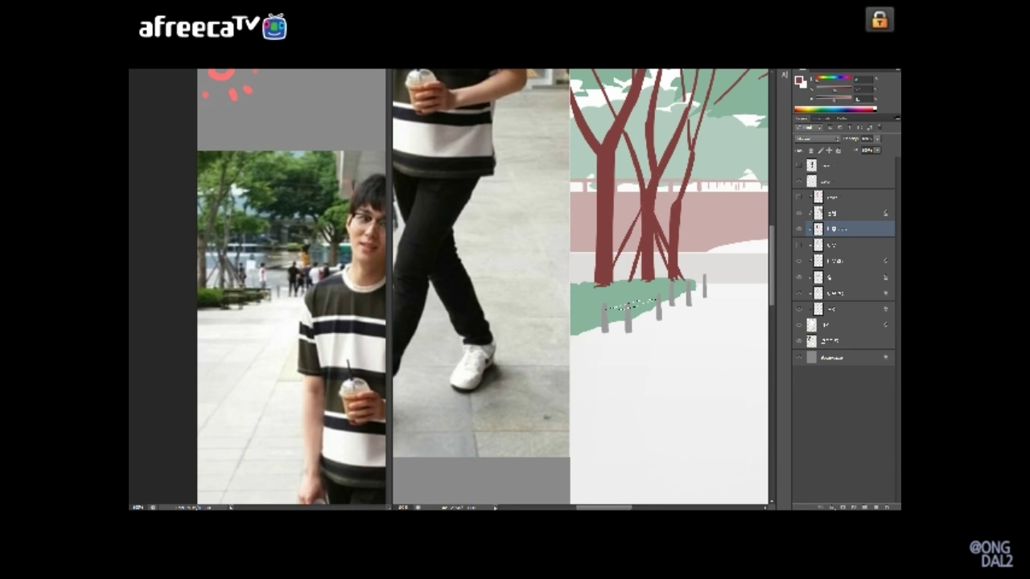
# Step: Lower the front grey posts and fill dark brownish red bench seats between the posts on the tree layer
pyautogui.hotkey('alt', ']')
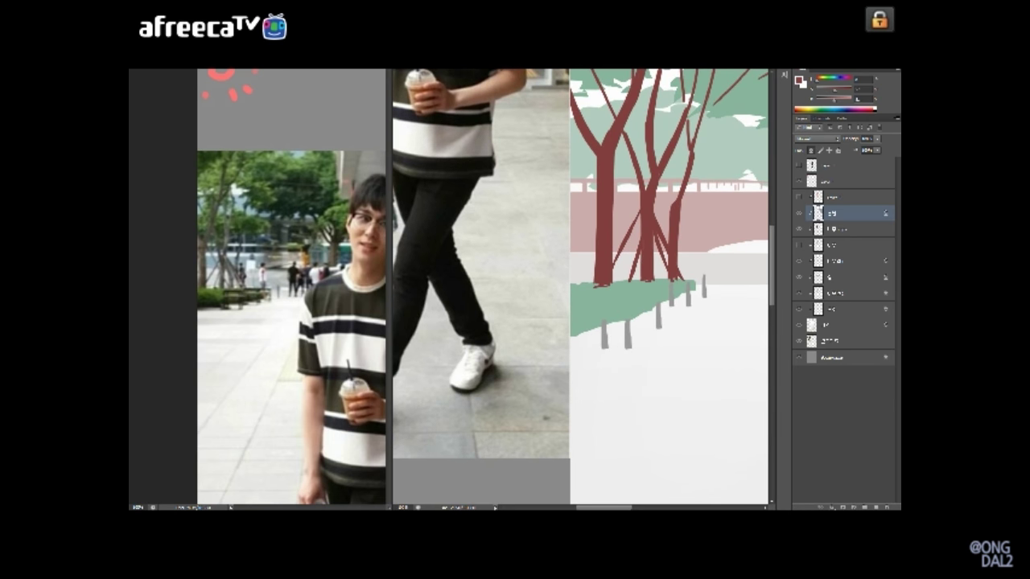
pyautogui.press('Return')
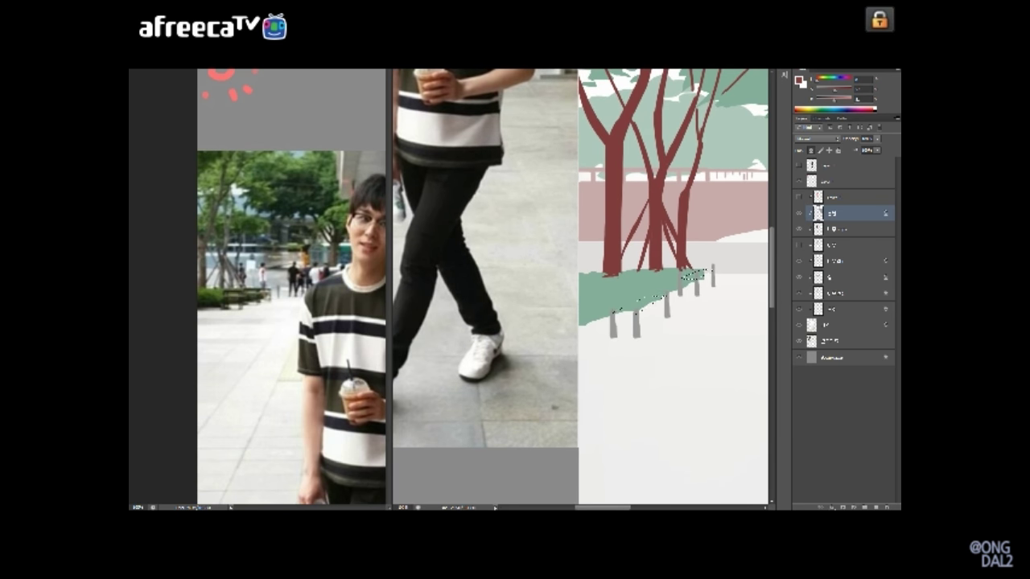
pyautogui.click(845, 228)
pyautogui.hotkey('ctrl', '-')
pyautogui.hotkey('ctrl', '+')
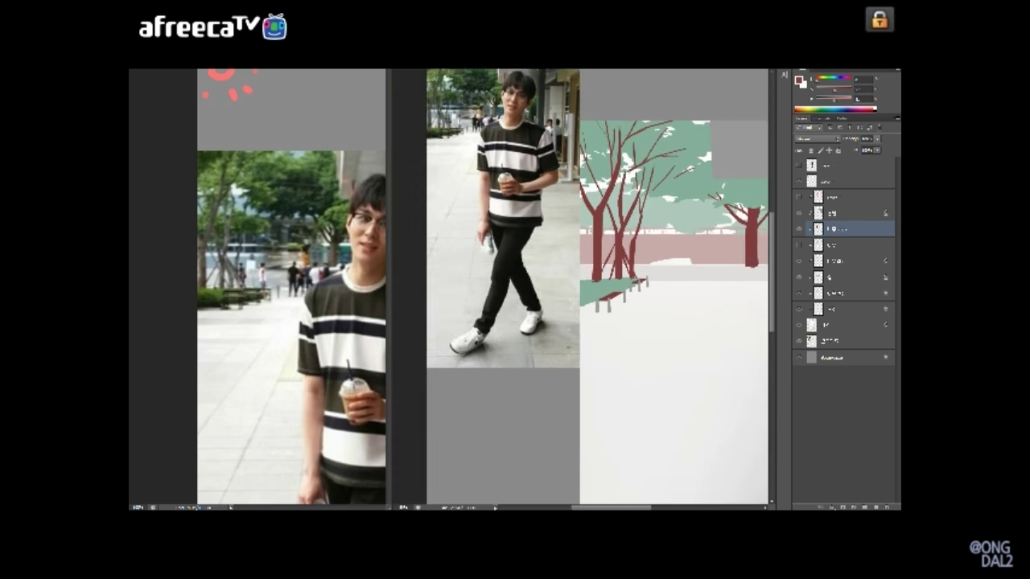
# Step: Draw a thin dark grey pole with a small box-shaped head beside the rightmost tree of the grass bed
pyautogui.hotkey('ctrl', '+')
pyautogui.hotkey('alt', ']')
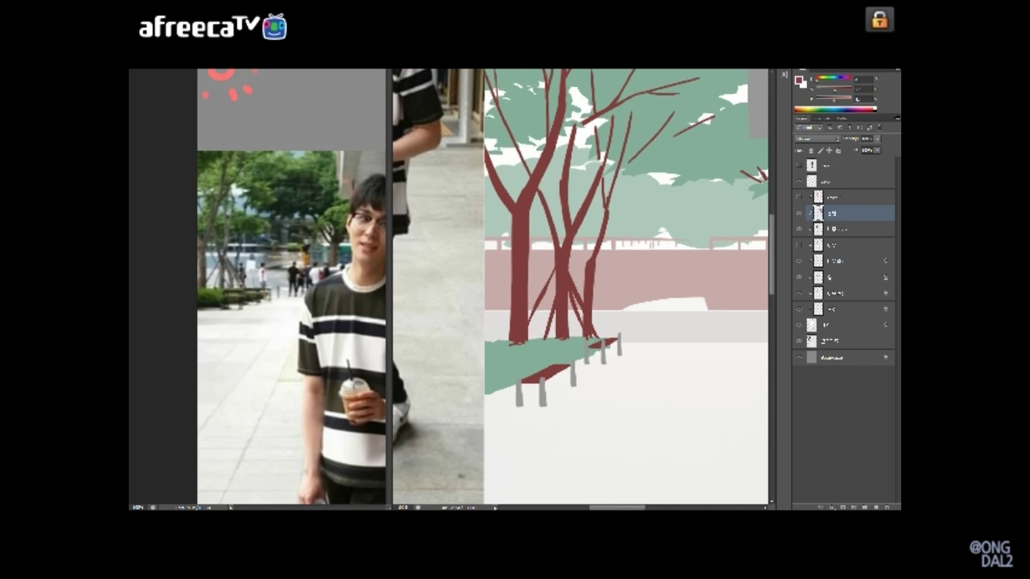
pyautogui.moveTo(609, 297); pyautogui.dragTo(602, 317)
pyautogui.press('Return')
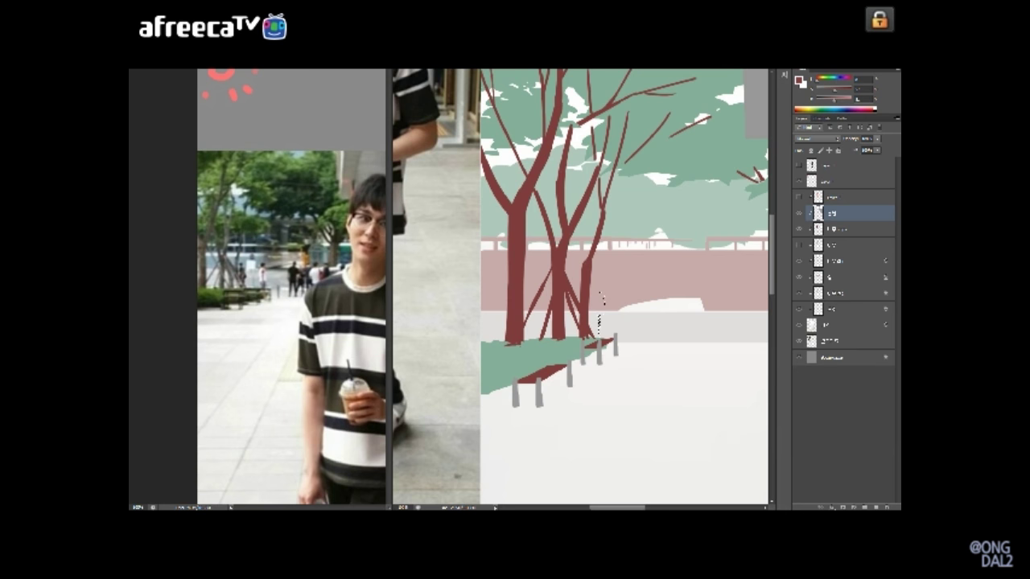
pyautogui.hscroll(3, 624, 286)
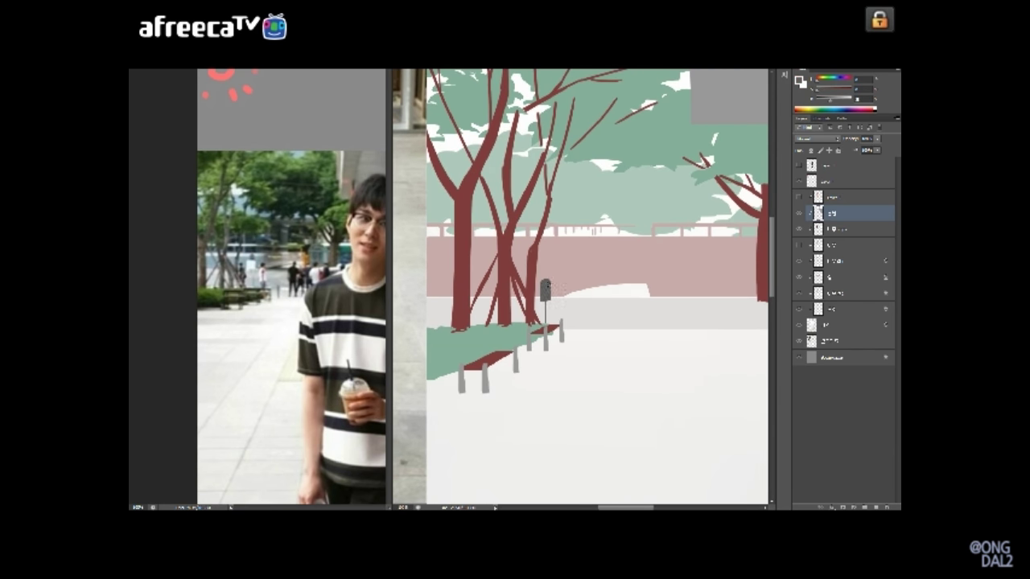
# Step: Add a clipped layer directly above the white base shape and enclose the upper part of the scene in a freehand selection
pyautogui.hotkey('ctrl', '-')
pyautogui.hotkey('ctrl', '-')
pyautogui.scroll(2, 257, 290)
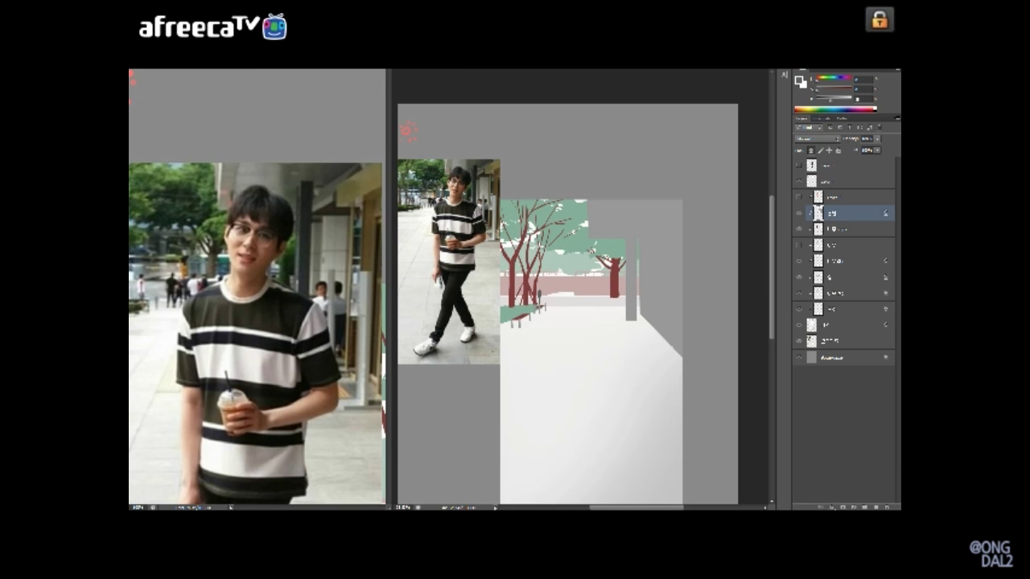
pyautogui.click(837, 229)
pyautogui.moveTo(579, 322); pyautogui.dragTo(623, 336)
pyautogui.click(837, 325)
pyautogui.hotkey('ctrl', 'j')
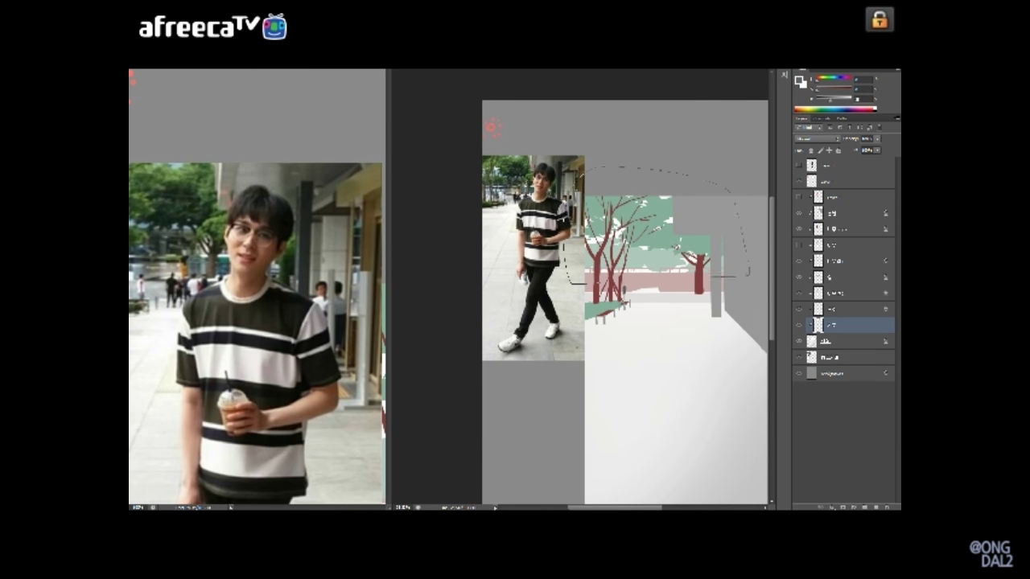
# Step: Fill the sky gaps behind the trees with light blue on the new clipped layer
pyautogui.rightClick(548, 215)
pyautogui.press('Escape')
pyautogui.moveTo(547, 216); pyautogui.dragTo(535, 227)
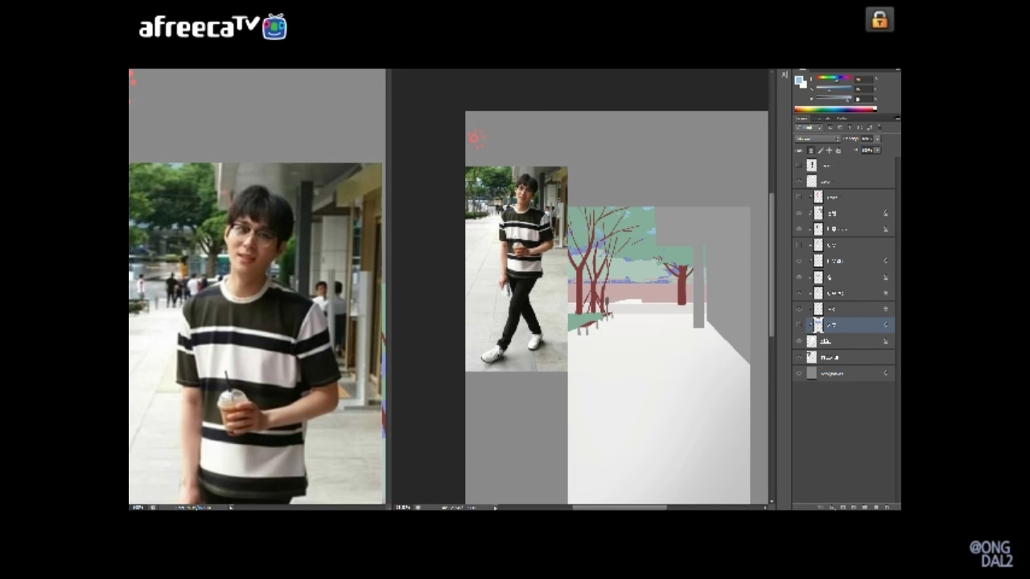
pyautogui.moveTo(612, 306); pyautogui.dragTo(594, 342)
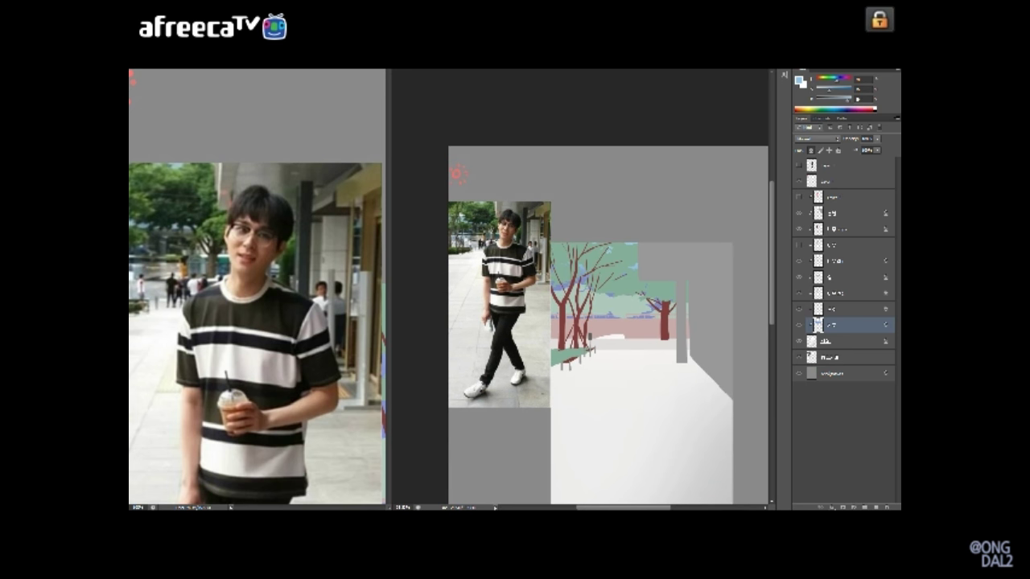
# Step: Adjust the foliage colours with Hue/Saturation, making the foreground canopy and grass a deeper, more saturated green
pyautogui.press('d')
pyautogui.moveTo(612, 322); pyautogui.dragTo(627, 296)
pyautogui.click(837, 293)
pyautogui.hotkey('ctrl', 'u')
pyautogui.moveTo(563, 119); pyautogui.dragTo(755, 131)
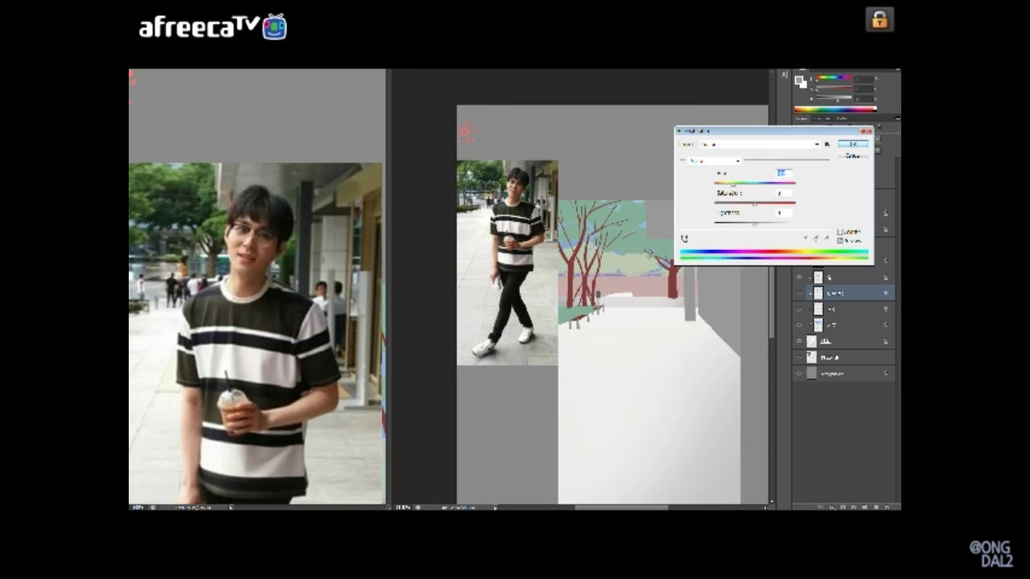
pyautogui.write('16')
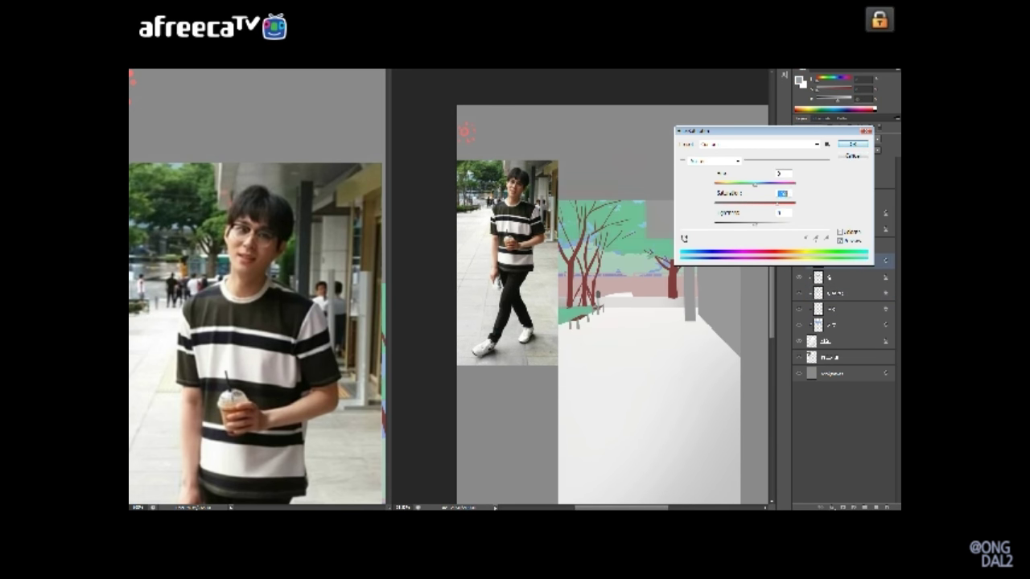
pyautogui.press('Tab')
pyautogui.write('-41')
pyautogui.press('Tab')
pyautogui.press('Return')
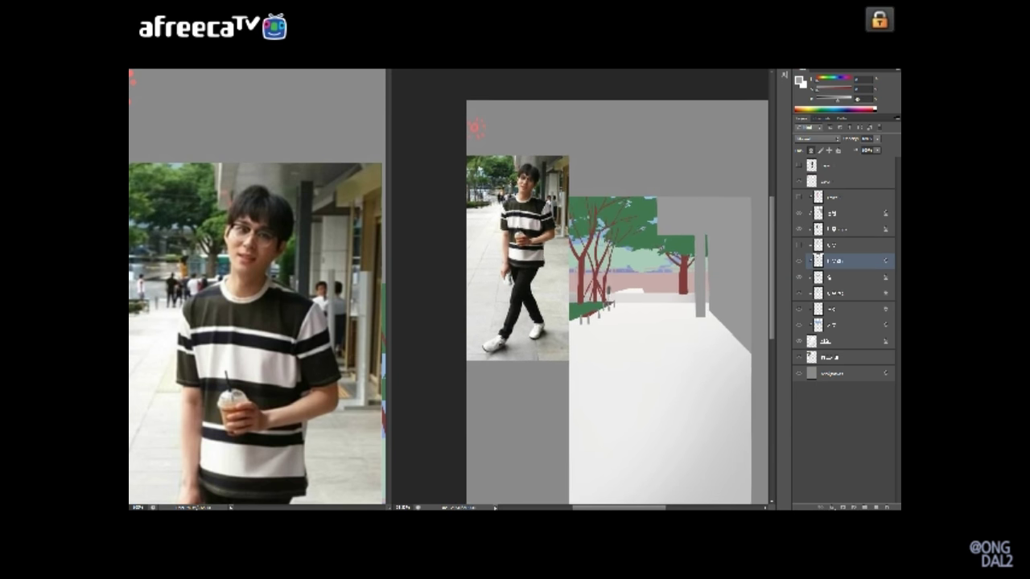
# Step: Paint soft brighter green highlights on the foreground canopy and grass bed, and select the distant foliage layer
pyautogui.moveTo(644, 230); pyautogui.dragTo(661, 214)
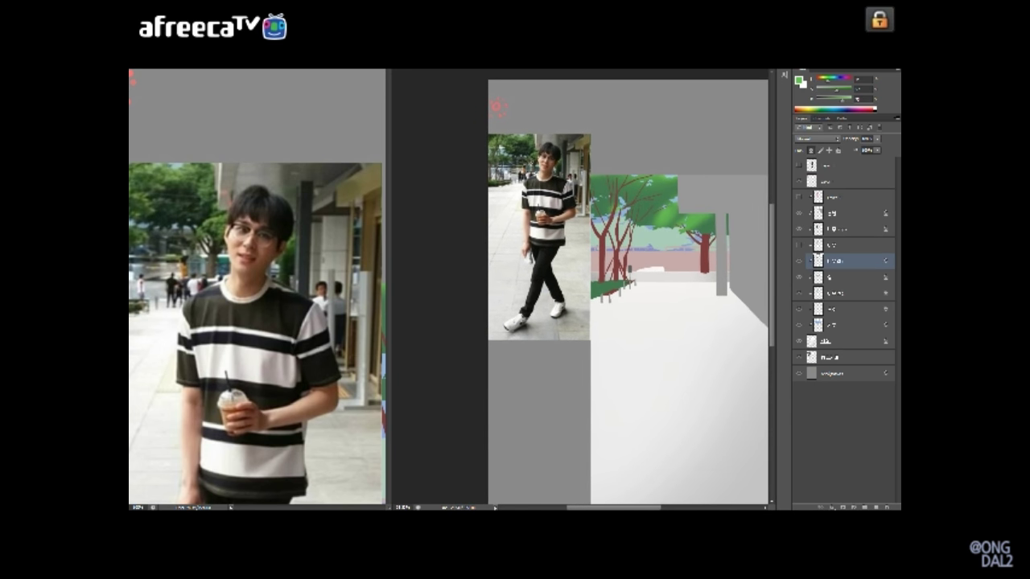
pyautogui.moveTo(257, 322); pyautogui.dragTo(275, 312)
pyautogui.moveTo(660, 214); pyautogui.dragTo(665, 210)
pyautogui.hotkey('alt', '[')
pyautogui.hotkey('alt', '[')
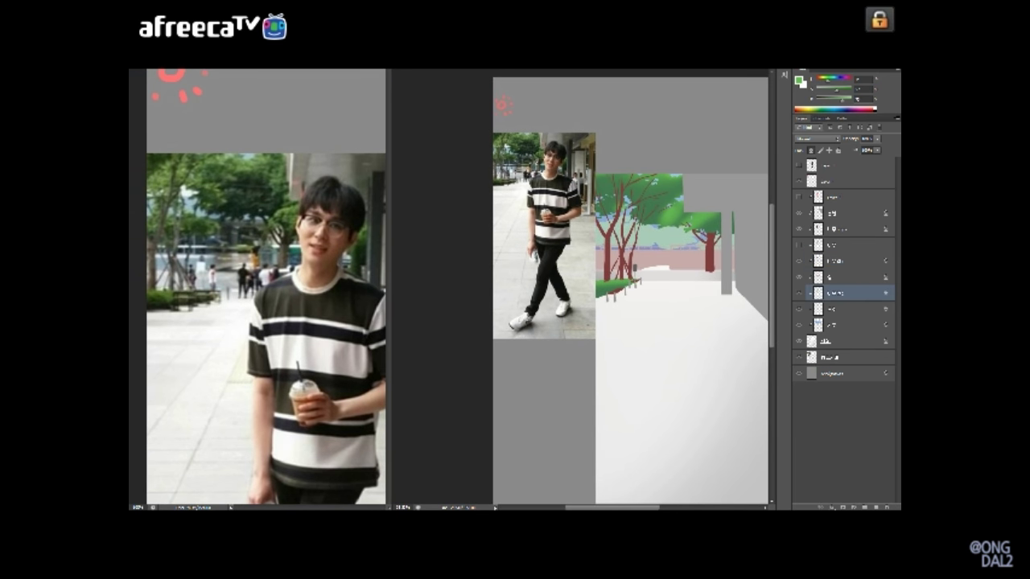
# Step: Paint soft green variation into the distant foliage behind the foreground trees and lighten the sky layer's blue
pyautogui.moveTo(665, 209); pyautogui.dragTo(660, 212)
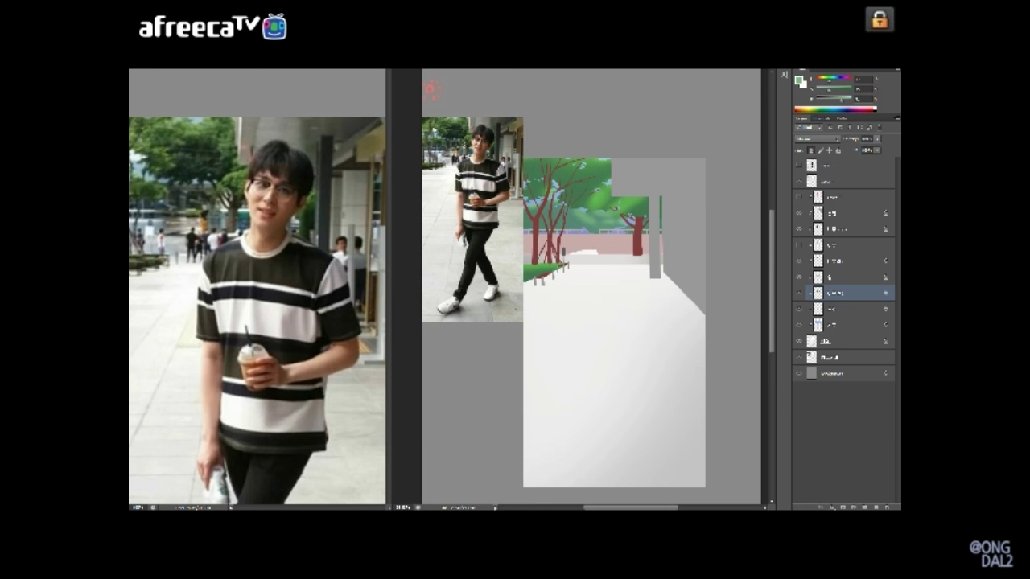
pyautogui.click(833, 325)
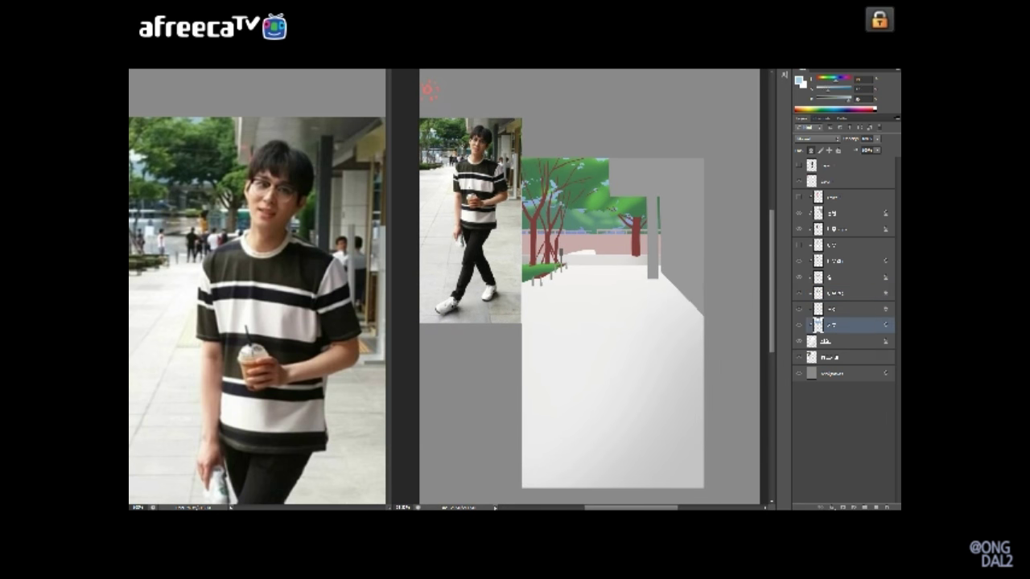
# Step: Recolour the red tree trunks and branches to a natural dark brown with Color Balance
pyautogui.click(836, 228)
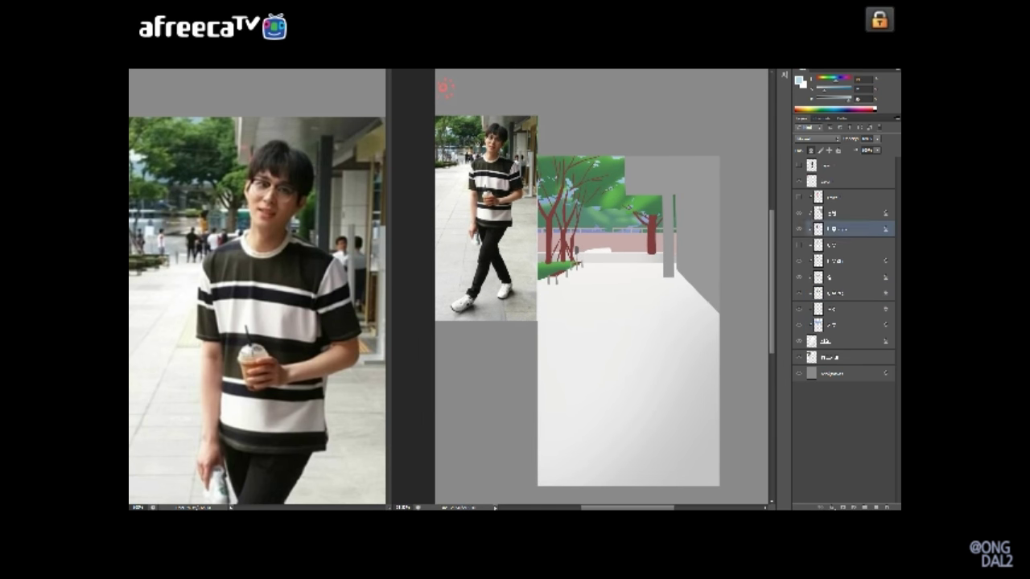
pyautogui.hotkey('ctrl', 'b')
pyautogui.press('Return')
pyautogui.hotkey('ctrl', 'b')
pyautogui.press('Tab')
pyautogui.press('Tab')
pyautogui.press('Tab')
pyautogui.press('Return')
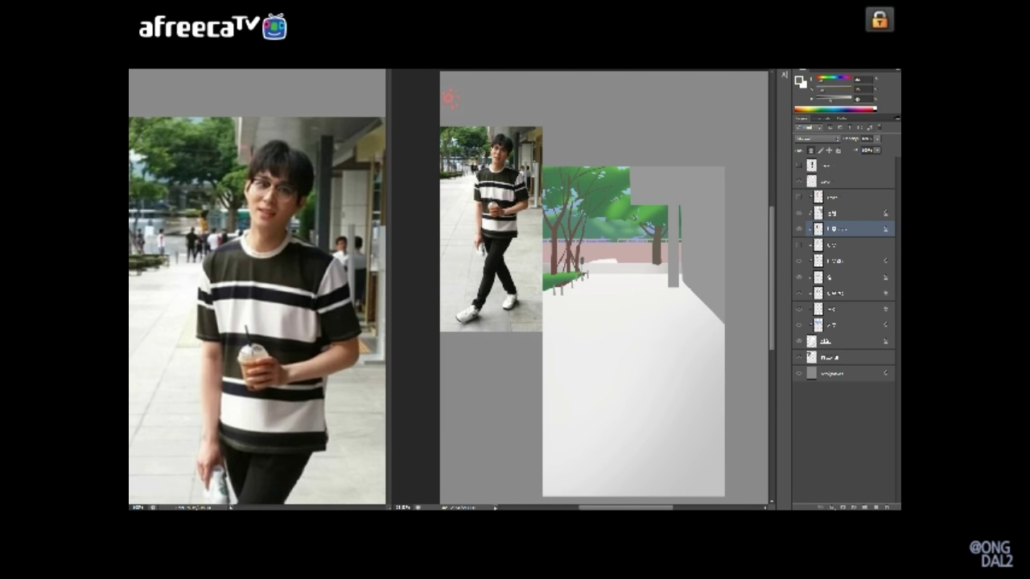
# Step: Show the whole document in the reference view and shift the pink distant wall to pale lavender with Hue/Saturation
pyautogui.hotkey('ctrl', 'Tab')
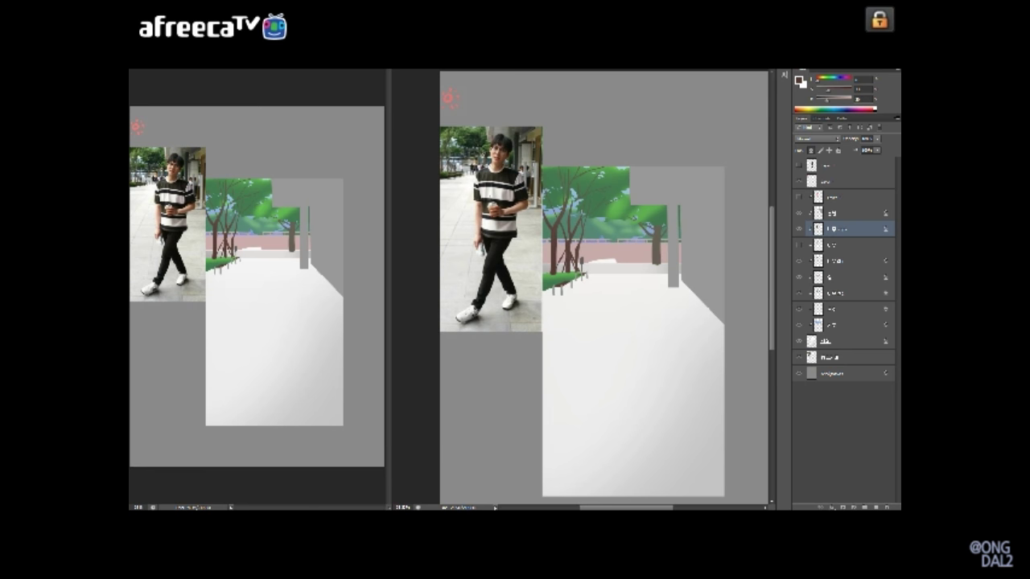
pyautogui.click(845, 277)
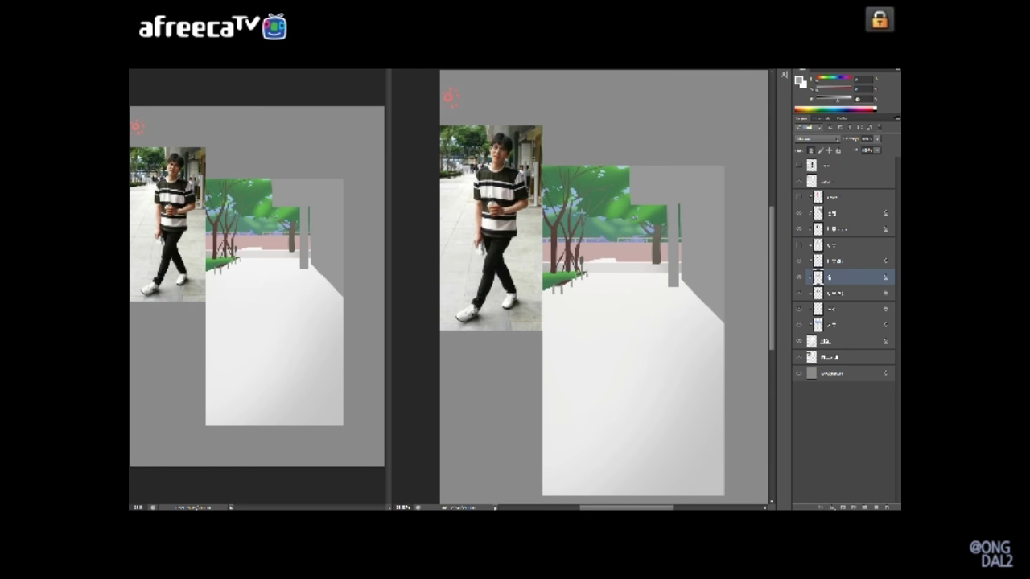
pyautogui.hotkey('ctrl', 'u')
pyautogui.press('Return')
# Step: Paint soft dark grey shading onto the canopy underside and upper wall on the building layer
pyautogui.click(833, 212)
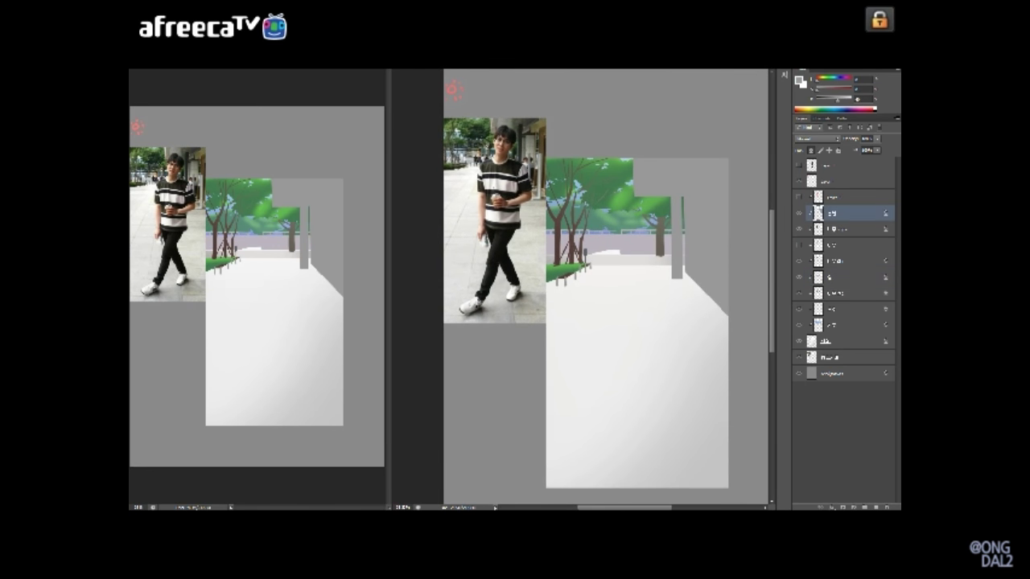
pyautogui.hscroll(1, 582, 286)
pyautogui.rightClick(546, 212)
pyautogui.moveTo(563, 322); pyautogui.dragTo(543, 335)
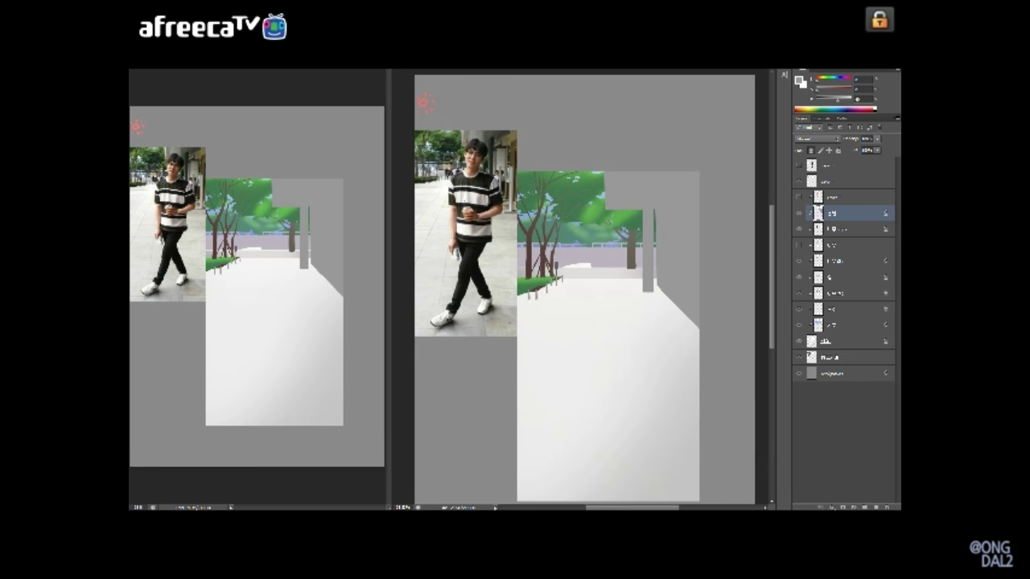
pyautogui.moveTo(637, 187); pyautogui.dragTo(696, 183)
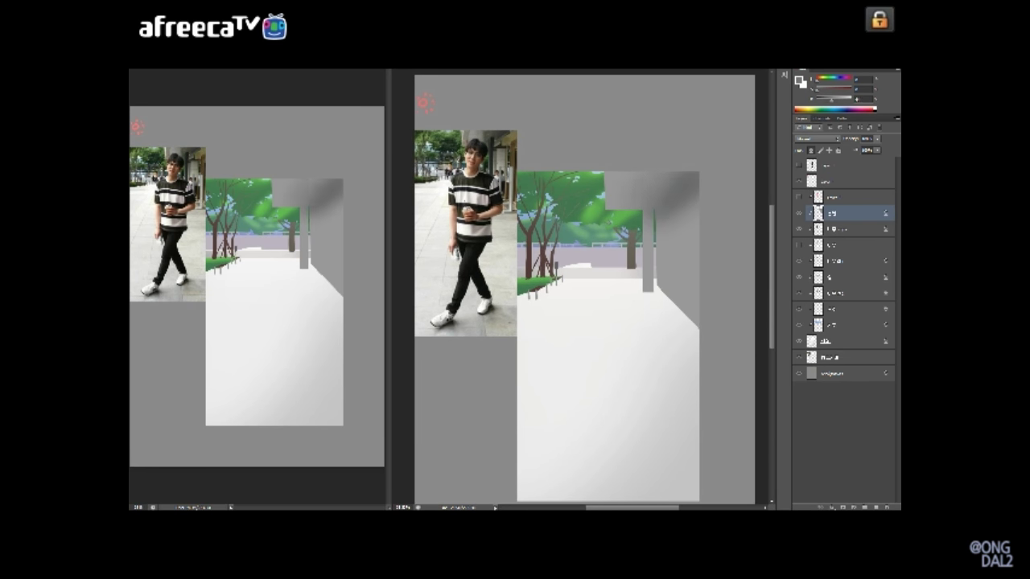
pyautogui.scroll(-1, 584, 286)
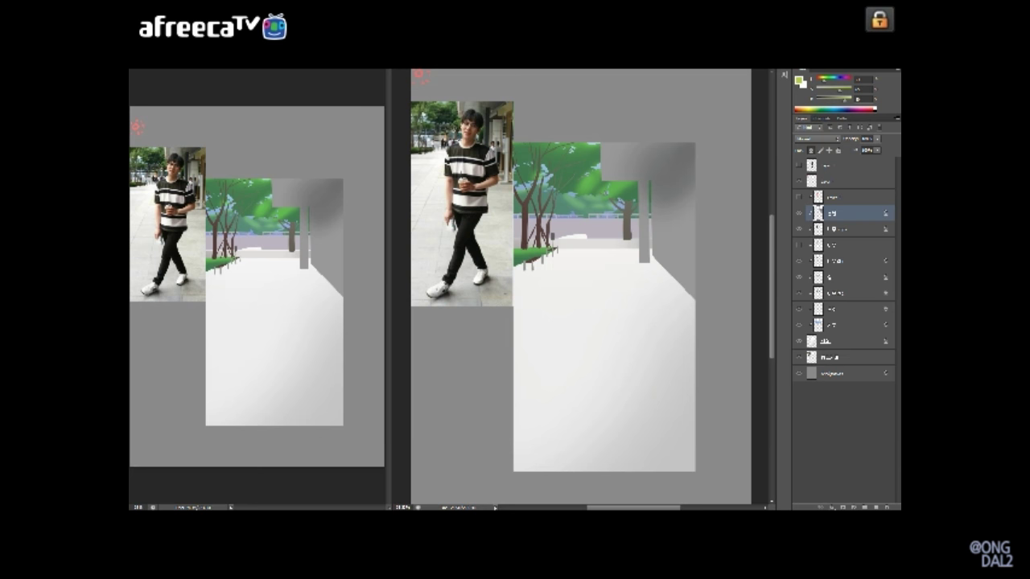
# Step: Paint the canopy's slanted front edge in light grey against the shaded underside
pyautogui.moveTo(564, 322); pyautogui.dragTo(573, 332)
pyautogui.keyDown('alt'); pyautogui.click(612, 362); pyautogui.keyUp('alt')
pyautogui.moveTo(613, 157); pyautogui.dragTo(613, 187)
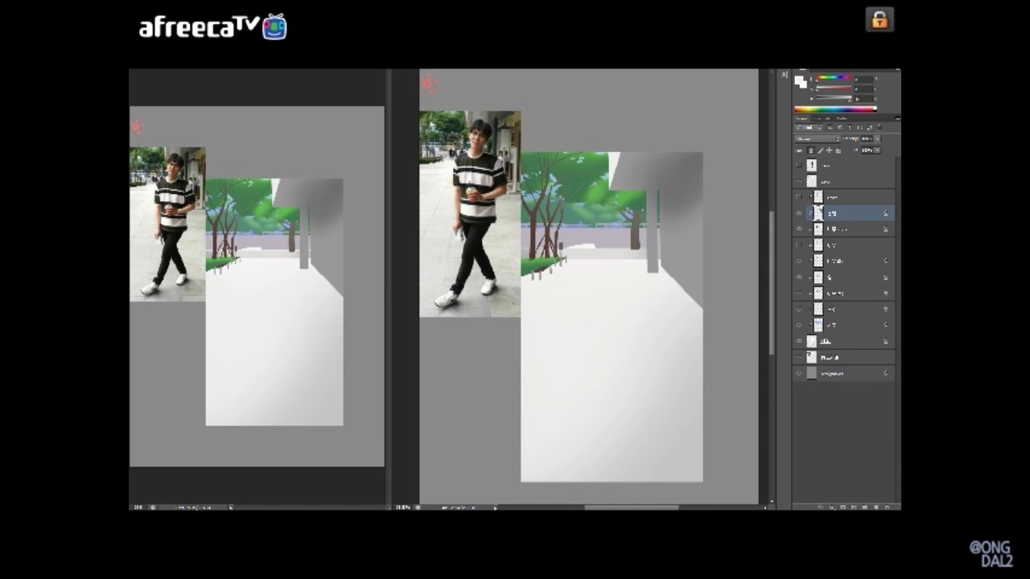
pyautogui.hotkey('ctrl', 'z')
pyautogui.hotkey('ctrl', 'z')
pyautogui.hotkey('ctrl', 'z')
pyautogui.hotkey('ctrl', 'z')
pyautogui.hotkey('ctrl', 'z')
pyautogui.hotkey('ctrl', 'z')
pyautogui.hotkey('ctrl', 'z')
pyautogui.hotkey('ctrl', 'z')
pyautogui.scroll(-1, 588, 287)
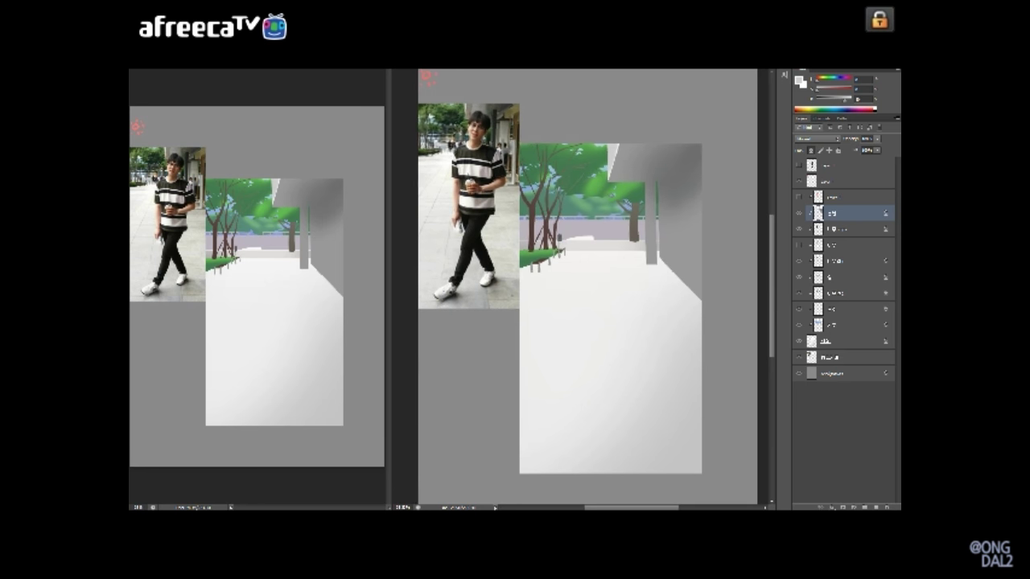
# Step: Enclose the front pillar in a selection and shade it dark grey, fading lighter near its base
pyautogui.hotkey('ctrl', 'z')
pyautogui.hotkey('ctrl', 'z')
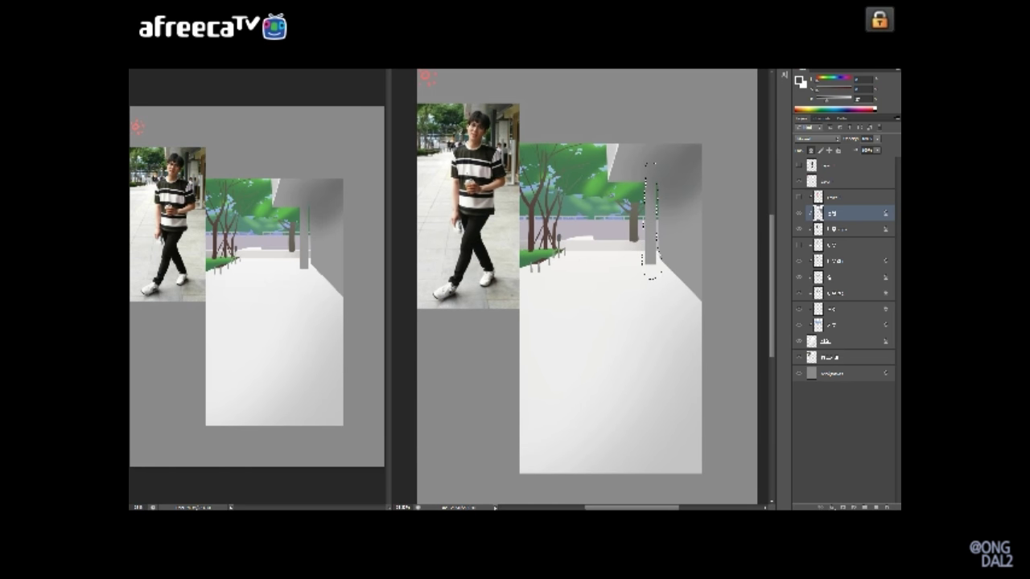
pyautogui.hotkey('ctrl', 'z')
pyautogui.hotkey('ctrl', 'z')
pyautogui.hotkey('ctrl', 'z')
pyautogui.hotkey('ctrl', 'z')
pyautogui.hscroll(2, 575, 287)
pyautogui.scroll(1, 576, 286)
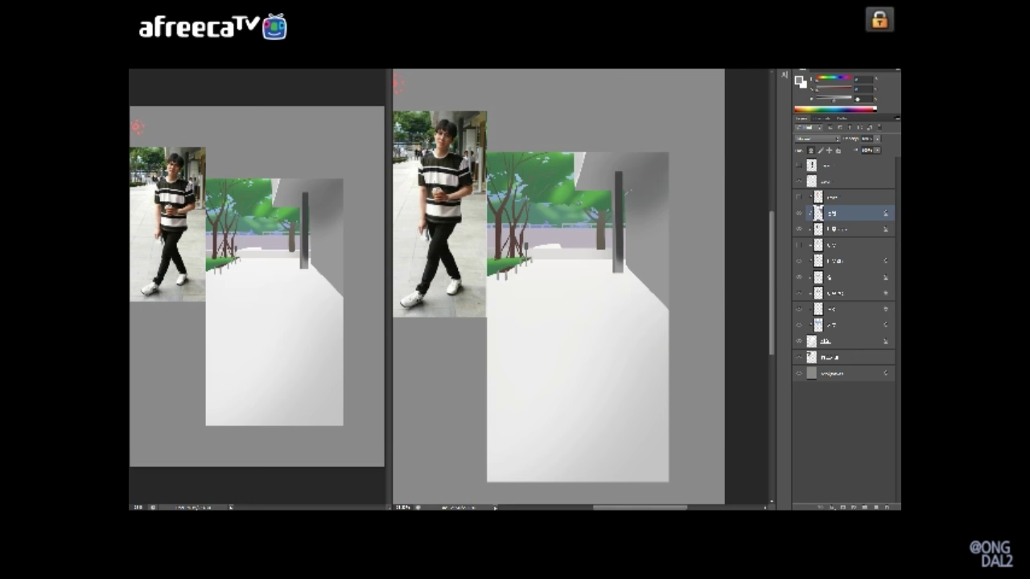
# Step: Fill a small dark beam beside the pillar and an olive-yellow signboard at the building's upper corner, shading the sign
pyautogui.hotkey('alt', 'BackSpace')
pyautogui.hscroll(1, 575, 287)
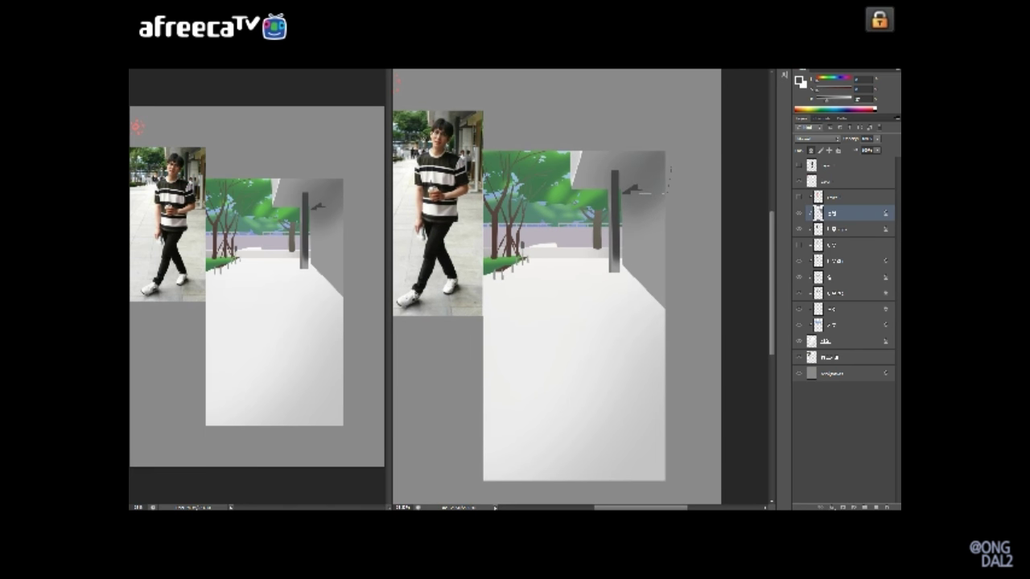
pyautogui.hotkey('alt', 'BackSpace')
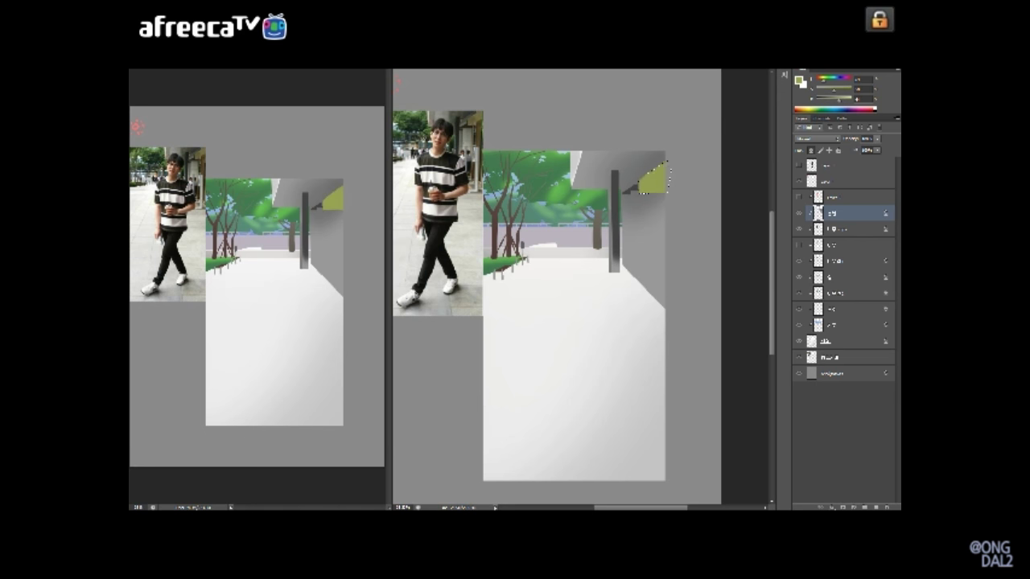
pyautogui.press('x')
pyautogui.hotkey('ctrl', 'd')
pyautogui.scroll(-1, 558, 286)
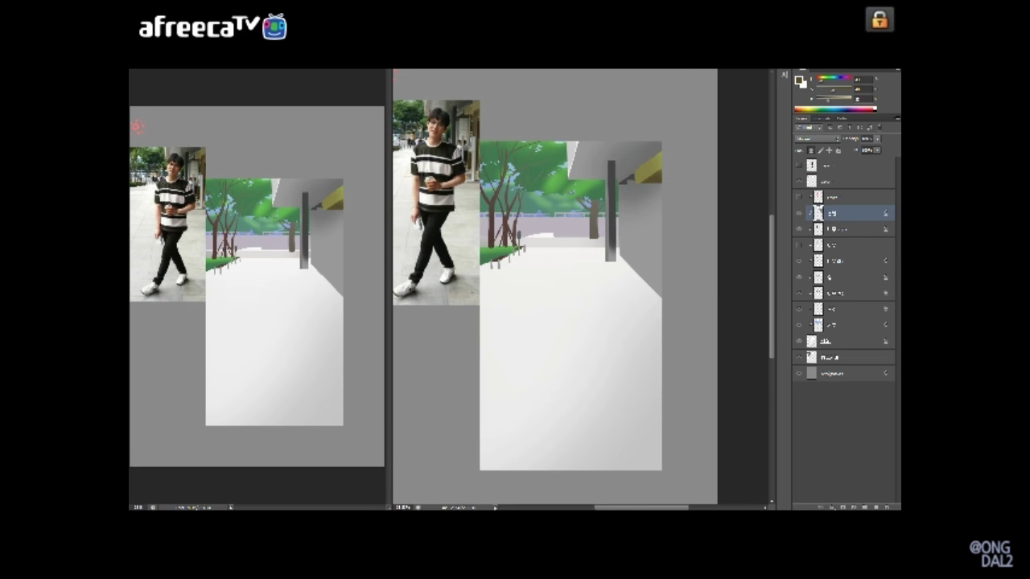
# Step: Select a narrow upright strip below the yellow signboard and fill it with shaded olive yellow
pyautogui.moveTo(674, 172); pyautogui.dragTo(650, 264)
pyautogui.hotkey('ctrl', 'BackSpace')
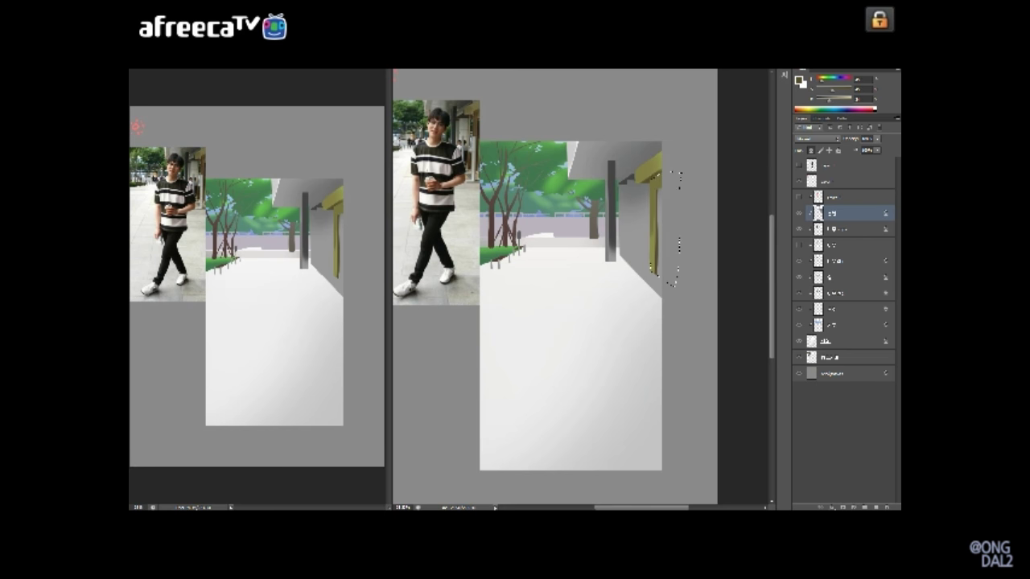
pyautogui.hotkey('ctrl', 'd')
pyautogui.scroll(-1, 555, 282)
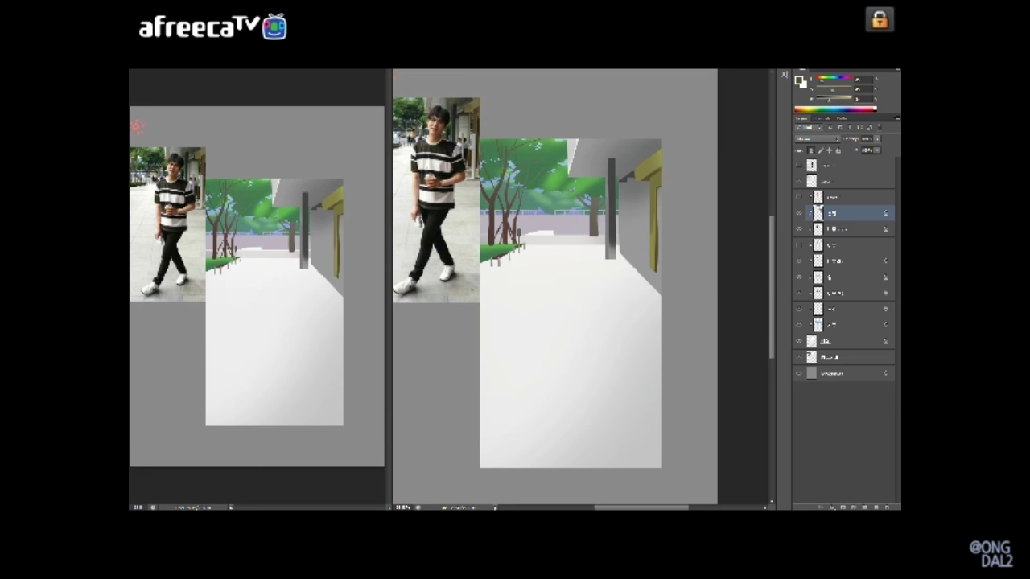
# Step: Outline the columns behind the dark pillar with a freehand selection and shade them in light grey
pyautogui.rightClick(540, 191)
pyautogui.press('Escape')
pyautogui.moveTo(618, 172); pyautogui.dragTo(716, 121)
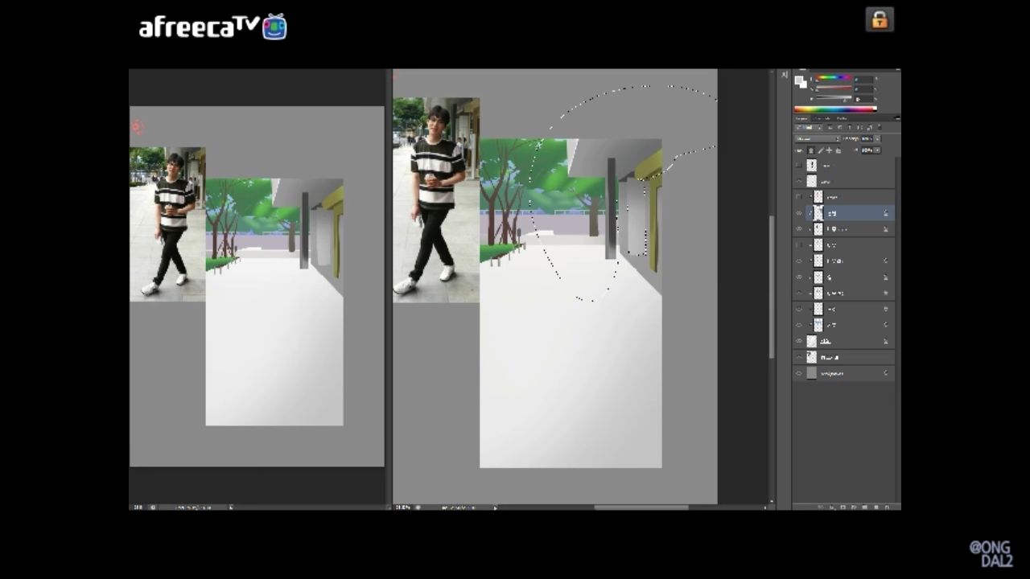
pyautogui.hotkey('ctrl', 'd')
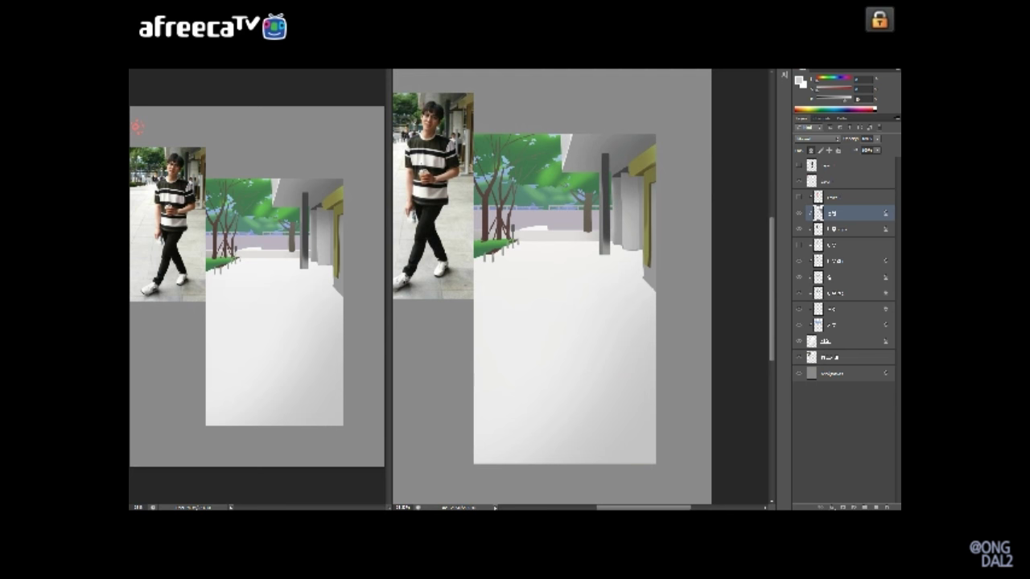
# Step: Add a new named layer clipped directly above the white ground base shape
pyautogui.click(845, 341)
pyautogui.hotkey('ctrl', 'shift', 'n')
pyautogui.write('동영상')
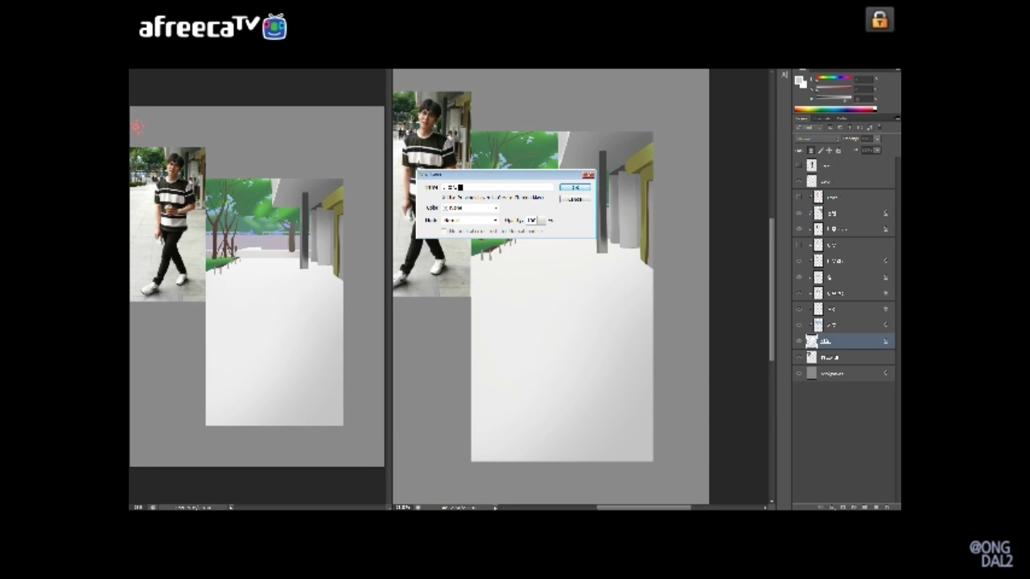
pyautogui.press('Return')
# Step: Select a small slanted patch of pavement beside the building and fill it with orange-yellow tones
pyautogui.moveTo(628, 265)
pyautogui.mouseDown()
pyautogui.moveTo(644, 285)
pyautogui.moveTo(629, 264)
pyautogui.mouseUp()
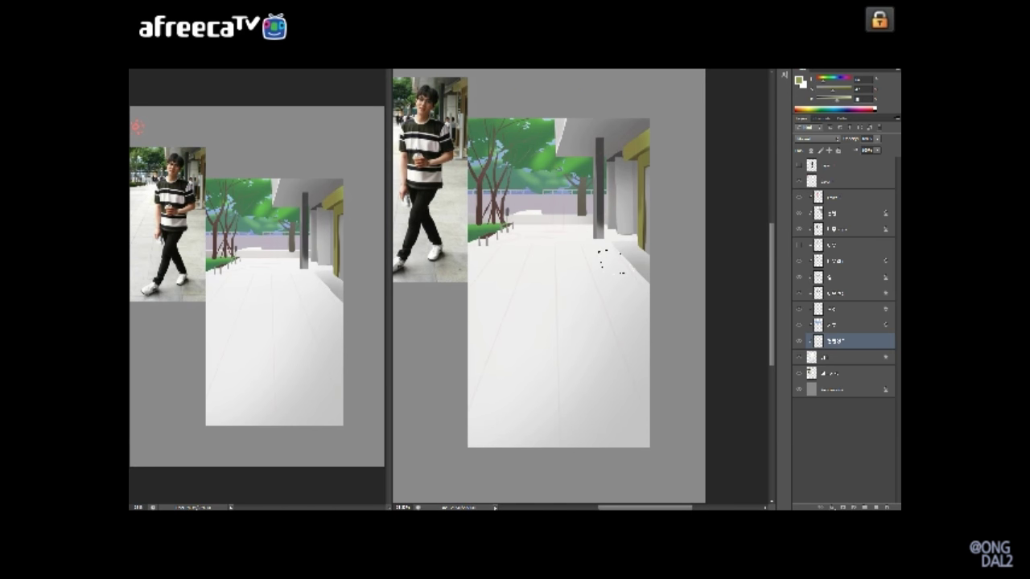
pyautogui.hotkey('alt', 'BackSpace')
pyautogui.hotkey('alt', 'BackSpace')
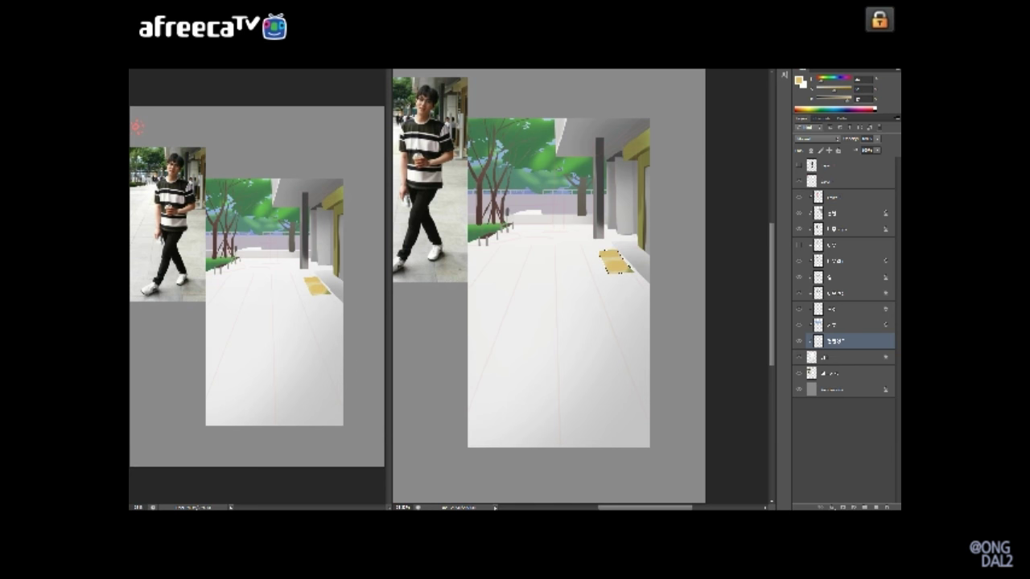
pyautogui.scroll(-1, 549, 286)
pyautogui.scroll(-1, 549, 281)
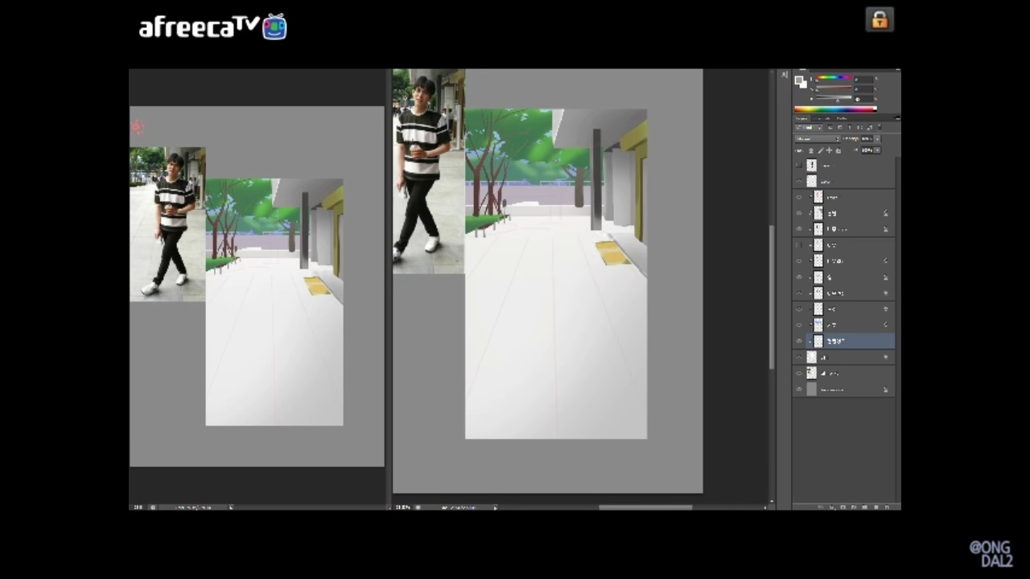
# Step: Outline the upright signpost and its flat base beside the yellow paving patch and fill it grey
pyautogui.moveTo(616, 261); pyautogui.dragTo(622, 282)
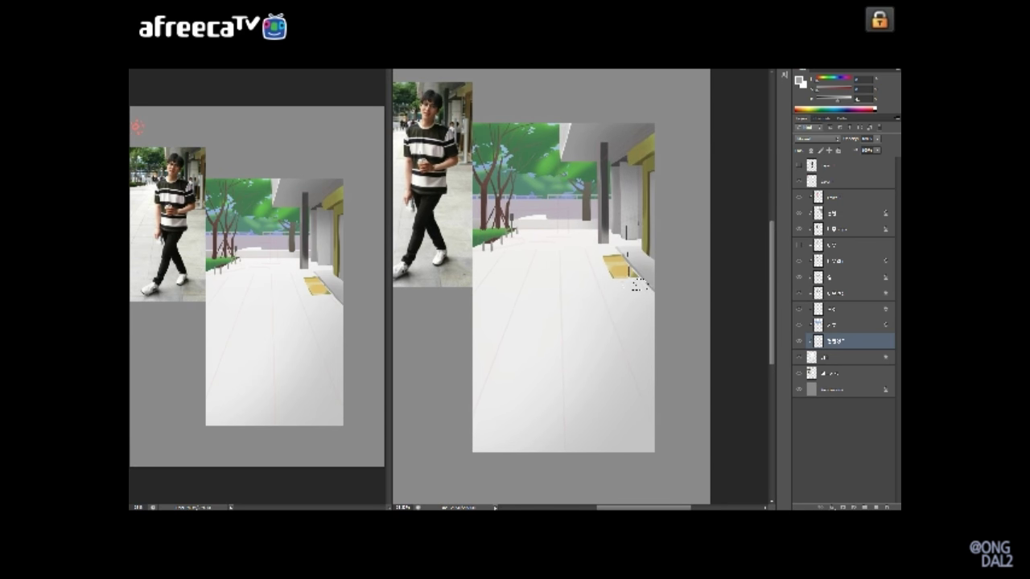
pyautogui.rightClick(620, 272)
pyautogui.moveTo(622, 282); pyautogui.dragTo(624, 278)
pyautogui.press('Escape')
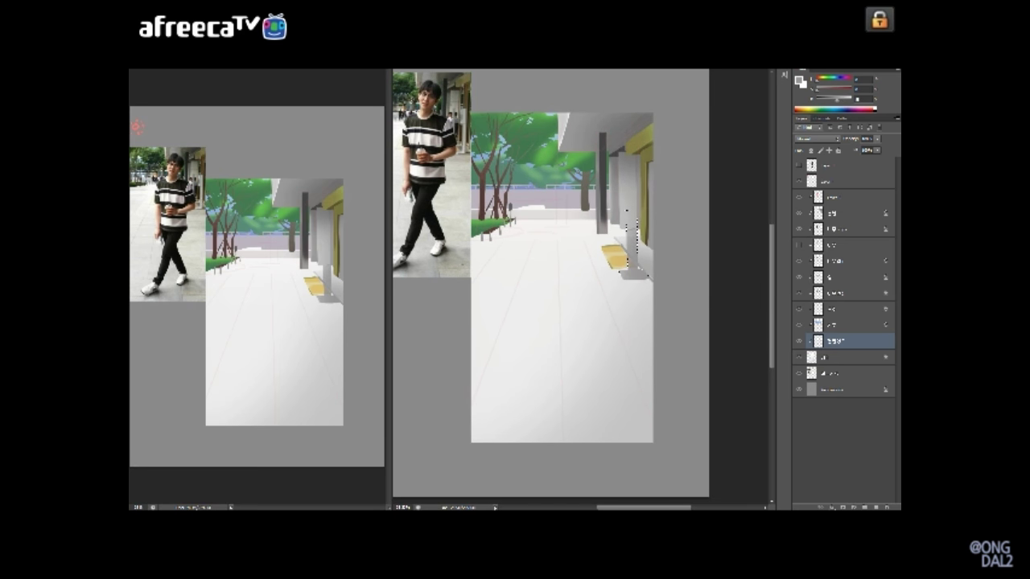
# Step: Undo the signpost fill and place the grey signpost on its own new layer above the building layer
pyautogui.hotkey('ctrl', 'z')
pyautogui.click(833, 261)
pyautogui.click(833, 293)
pyautogui.click(816, 211)
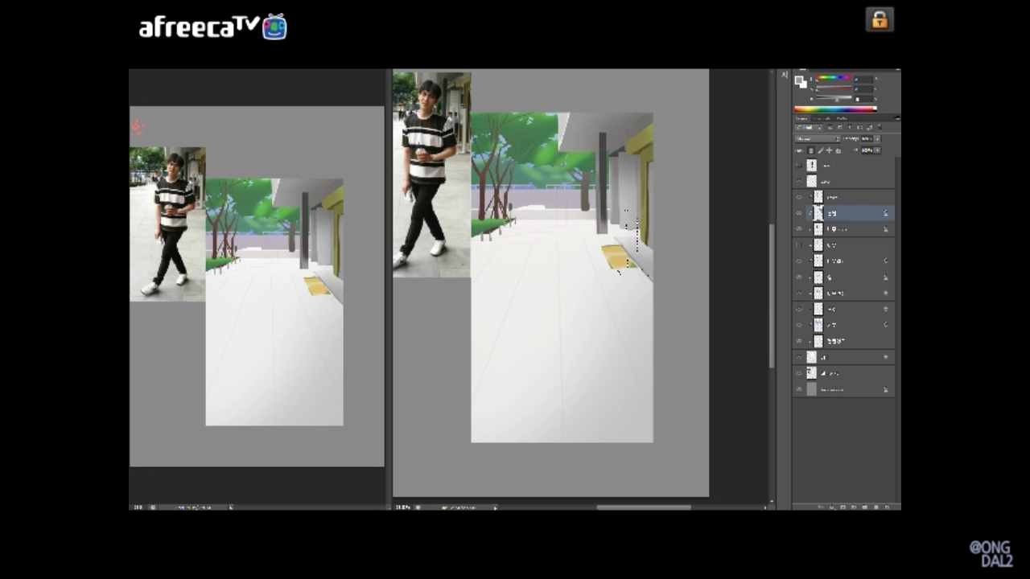
pyautogui.hotkey('ctrl', 'j')
pyautogui.hotkey('ctrl', 't')
pyautogui.press('Return')
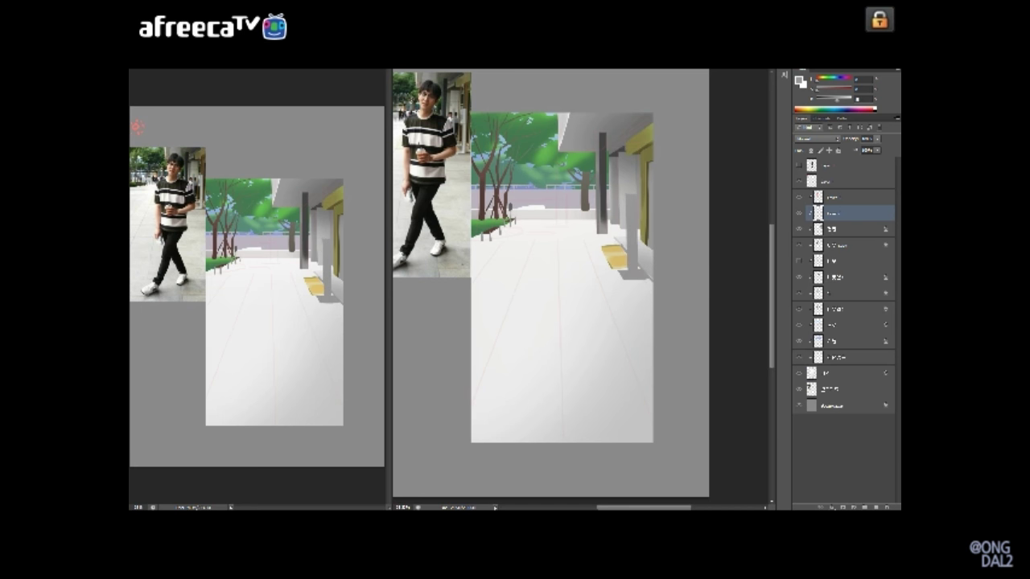
# Step: Nudge the signpost slightly downward and paint its front face white with grey shading on the edges and base
pyautogui.press('Down')
pyautogui.press('Down')
pyautogui.press('Down')
pyautogui.press('Down')
pyautogui.press('Down')
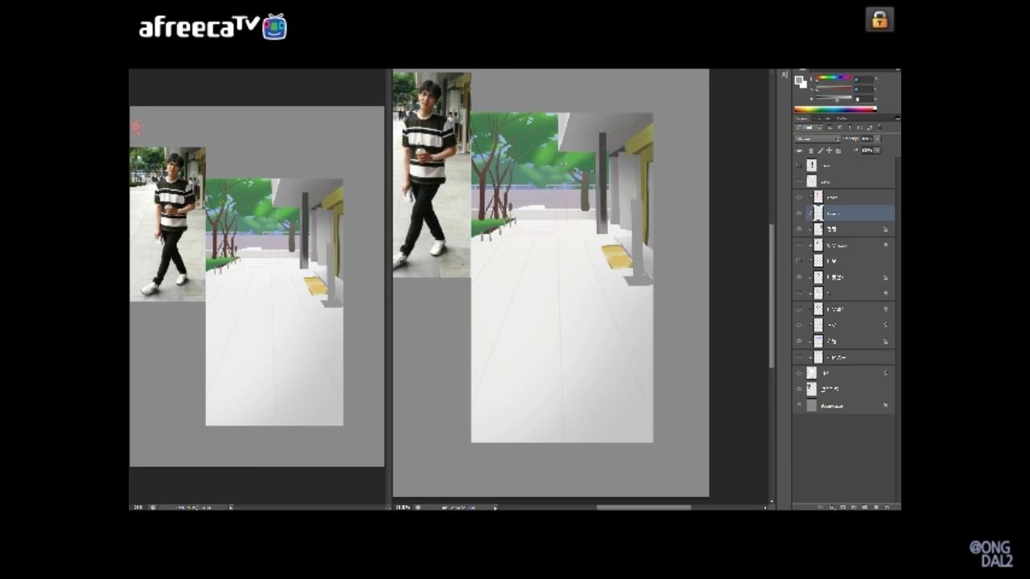
pyautogui.press('Up')
pyautogui.press('Up')
pyautogui.press('Down')
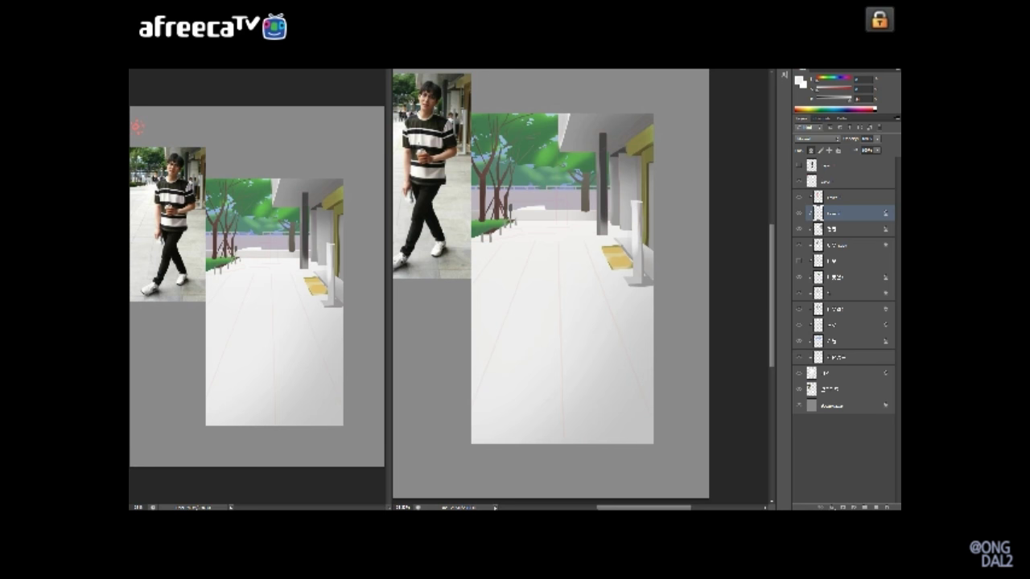
pyautogui.scroll(2, 563, 282)
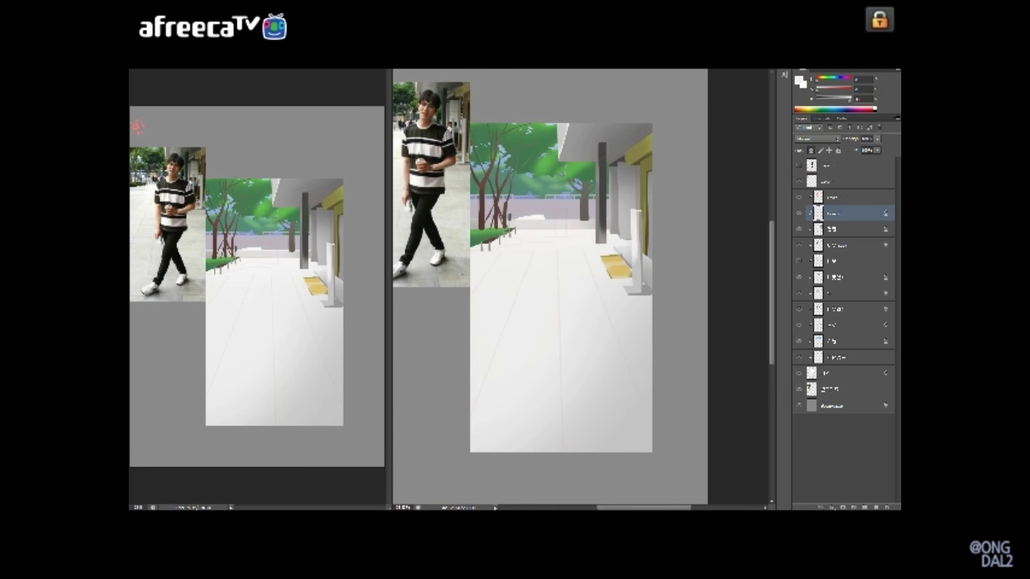
# Step: Add a new clipped layer at the sketch layer for the paving lines
pyautogui.scroll(2, 563, 281)
pyautogui.click(833, 277)
pyautogui.hotkey('ctrl', '0')
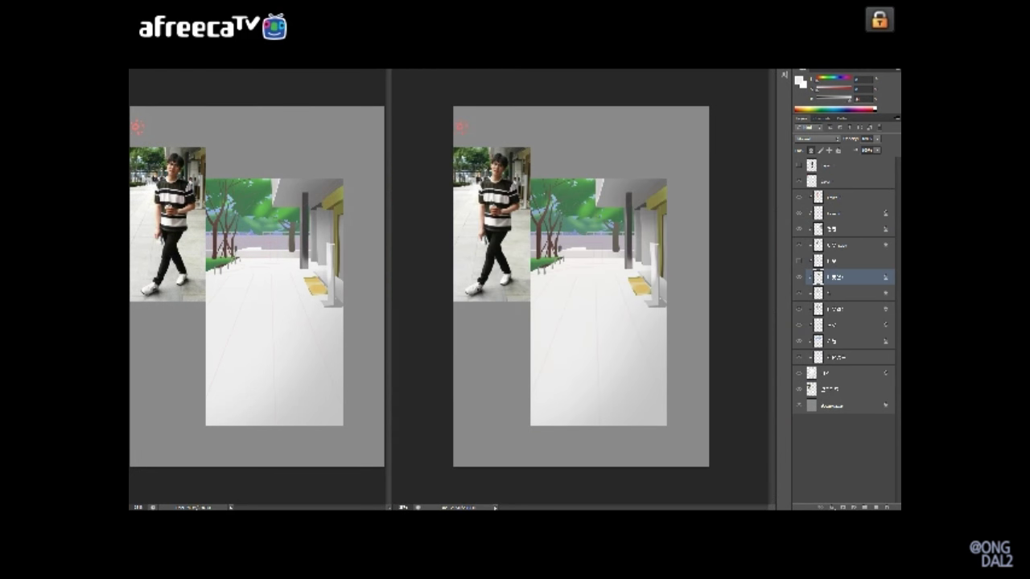
pyautogui.click(833, 196)
pyautogui.hotkey('ctrl', 'alt', 'g')
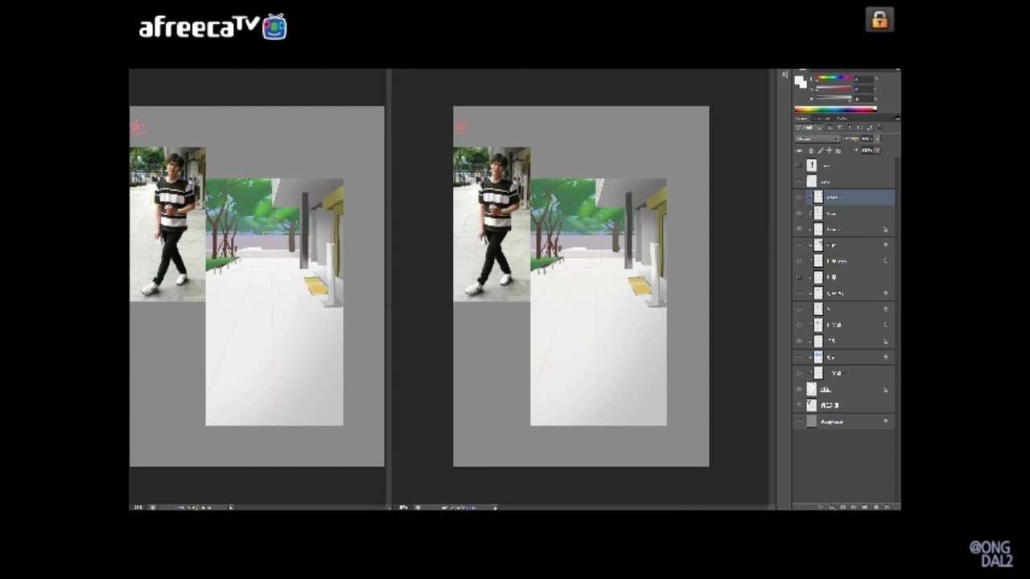
pyautogui.scroll(3, 580, 293)
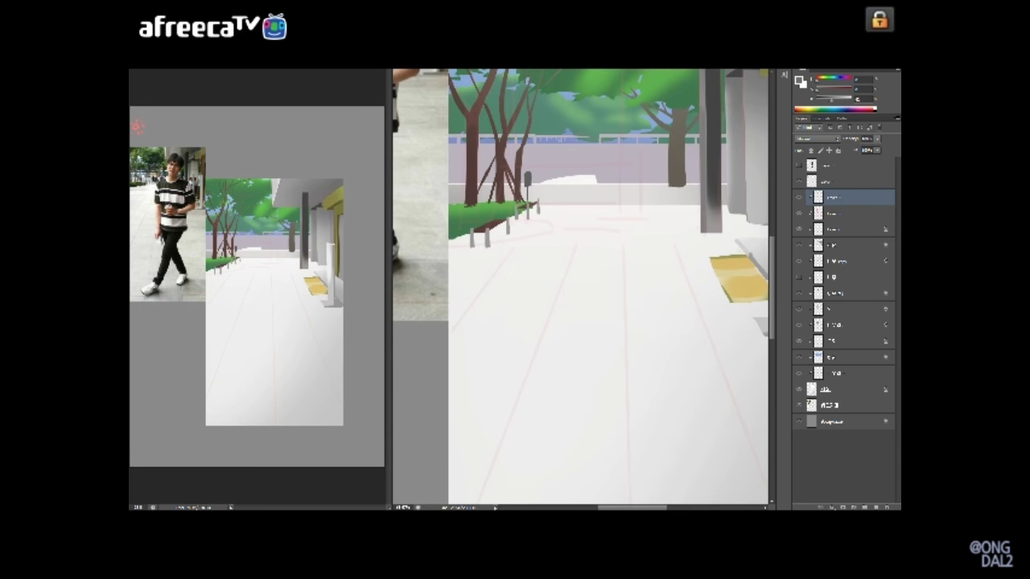
# Step: Draw thin grey lines converging toward the distance along the sketched paving guides
pyautogui.moveTo(585, 227)
pyautogui.mouseDown()
pyautogui.moveTo(563, 306)
pyautogui.moveTo(620, 194)
pyautogui.moveTo(519, 450)
pyautogui.mouseUp()
pyautogui.moveTo(683, 169); pyautogui.dragTo(691, 475)
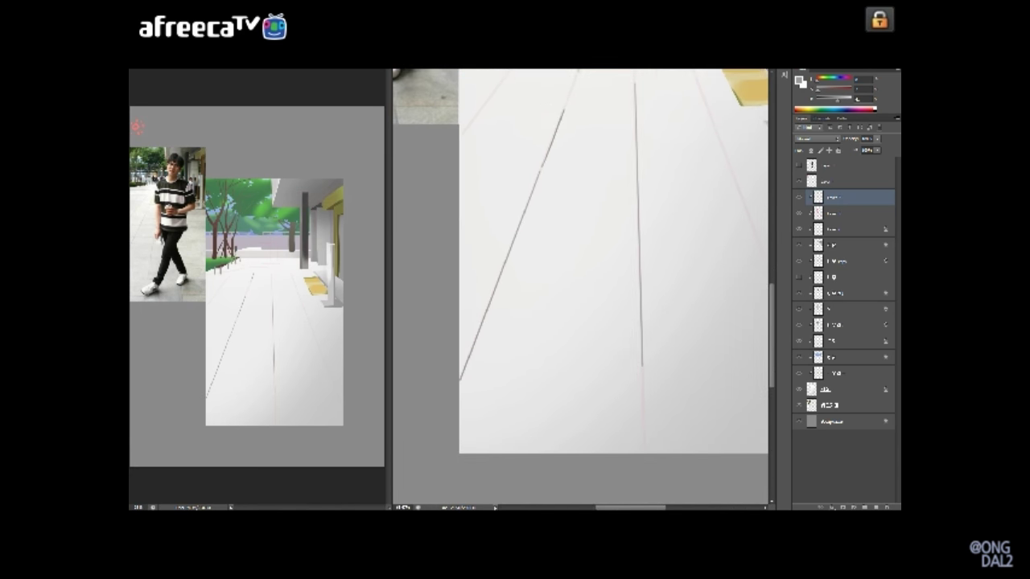
pyautogui.moveTo(579, 290); pyautogui.dragTo(400, 245)
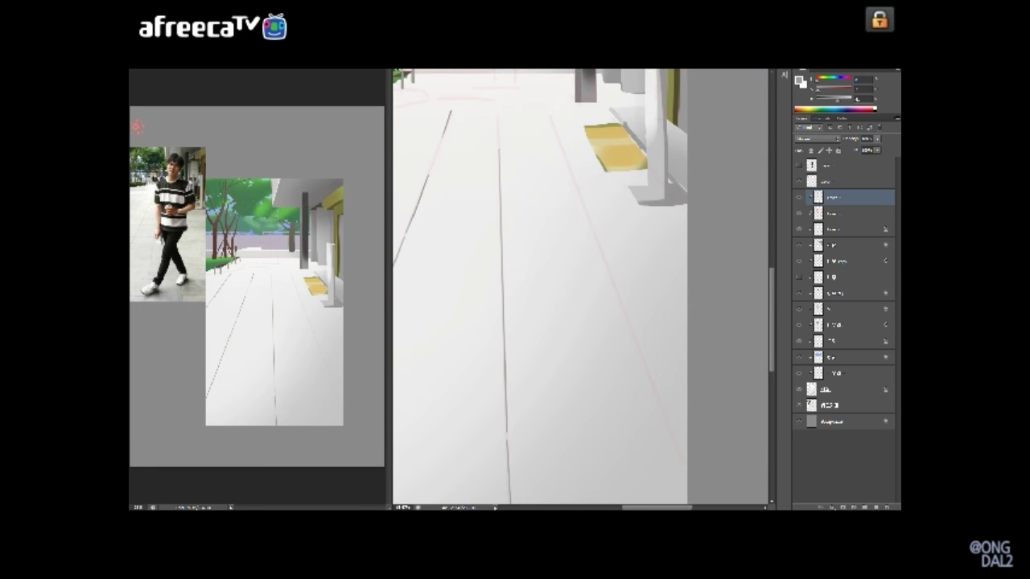
pyautogui.moveTo(563, 290)
pyautogui.mouseDown()
pyautogui.moveTo(550, 238)
pyautogui.moveTo(631, 251)
pyautogui.mouseUp()
# Step: Add a separate layer and draw staggered horizontal grey tile joints across the middle of the pavement
pyautogui.moveTo(401, 330); pyautogui.dragTo(721, 326)
pyautogui.hotkey('ctrl', 'z')
pyautogui.hotkey('ctrl', 'shift', 'alt', 'n')
pyautogui.moveTo(399, 327); pyautogui.dragTo(743, 326)
pyautogui.moveTo(580, 290); pyautogui.dragTo(503, 265)
pyautogui.moveTo(531, 302)
pyautogui.mouseDown()
pyautogui.moveTo(531, 252)
pyautogui.moveTo(547, 308)
pyautogui.mouseUp()
pyautogui.moveTo(483, 308); pyautogui.dragTo(551, 328)
pyautogui.moveTo(634, 257); pyautogui.dragTo(741, 258)
pyautogui.moveTo(508, 255); pyautogui.dragTo(622, 256)
pyautogui.moveTo(449, 257); pyautogui.dragTo(483, 258)
pyautogui.moveTo(563, 289)
pyautogui.mouseDown()
pyautogui.moveTo(564, 314)
pyautogui.moveTo(507, 318)
pyautogui.mouseUp()
pyautogui.moveTo(647, 279); pyautogui.dragTo(696, 279)
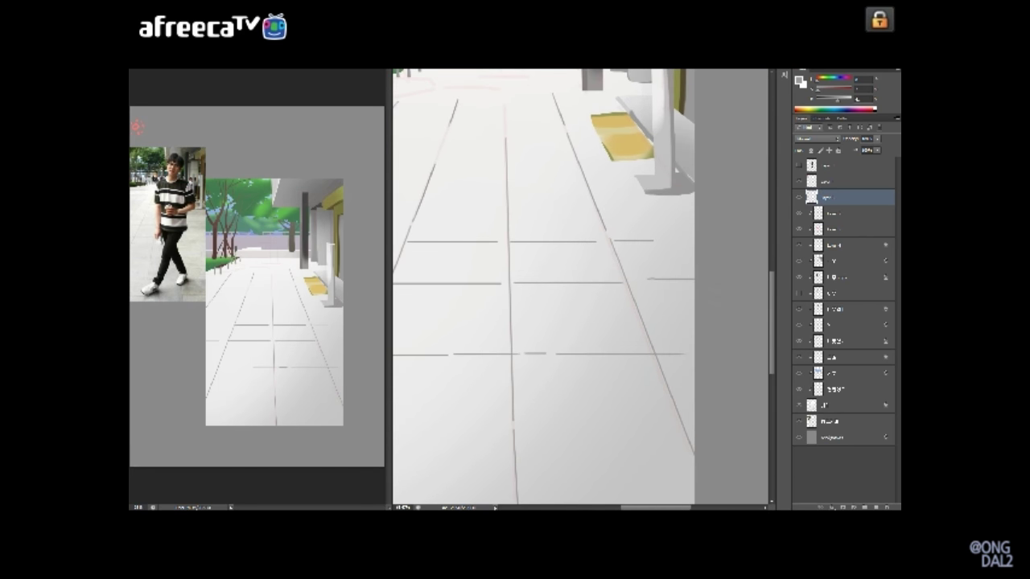
# Step: Draw more closely spaced horizontal tile joints across the farther pavement, up to the yellow patch
pyautogui.moveTo(507, 318); pyautogui.dragTo(563, 338)
pyautogui.moveTo(470, 256); pyautogui.dragTo(523, 255)
pyautogui.moveTo(563, 289); pyautogui.dragTo(519, 318)
pyautogui.moveTo(583, 263); pyautogui.dragTo(665, 262)
pyautogui.moveTo(504, 259); pyautogui.dragTo(576, 259)
pyautogui.moveTo(564, 322)
pyautogui.mouseDown()
pyautogui.moveTo(498, 330)
pyautogui.moveTo(628, 346)
pyautogui.mouseUp()
pyautogui.moveTo(611, 290)
pyautogui.mouseDown()
pyautogui.moveTo(560, 288)
pyautogui.moveTo(666, 279)
pyautogui.mouseUp()
pyautogui.moveTo(560, 266); pyautogui.dragTo(620, 267)
pyautogui.moveTo(421, 227)
pyautogui.mouseDown()
pyautogui.moveTo(510, 232)
pyautogui.moveTo(586, 215)
pyautogui.mouseUp()
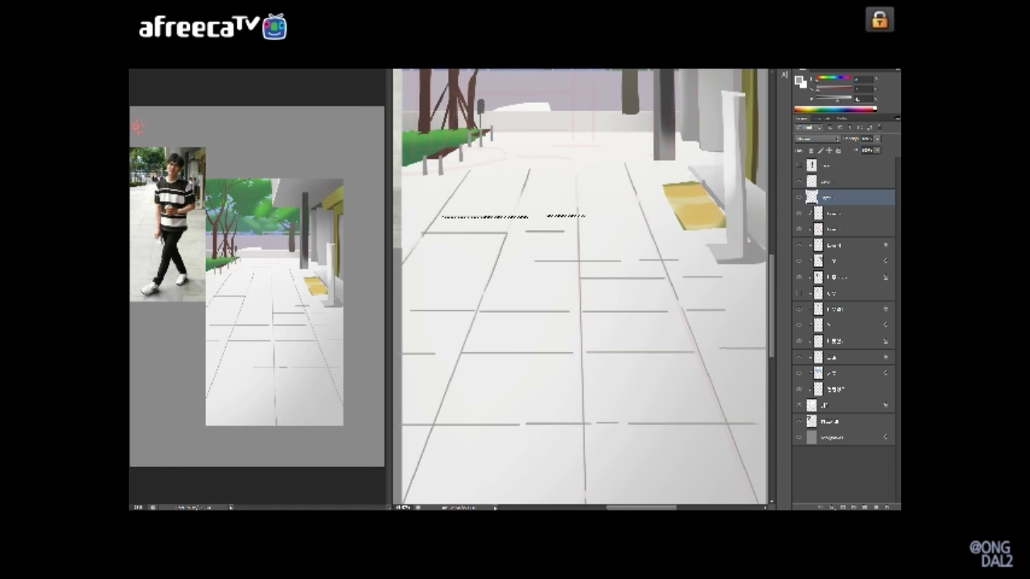
pyautogui.moveTo(563, 289); pyautogui.dragTo(574, 311)
pyautogui.moveTo(596, 245); pyautogui.dragTo(682, 245)
pyautogui.moveTo(612, 289); pyautogui.dragTo(608, 309)
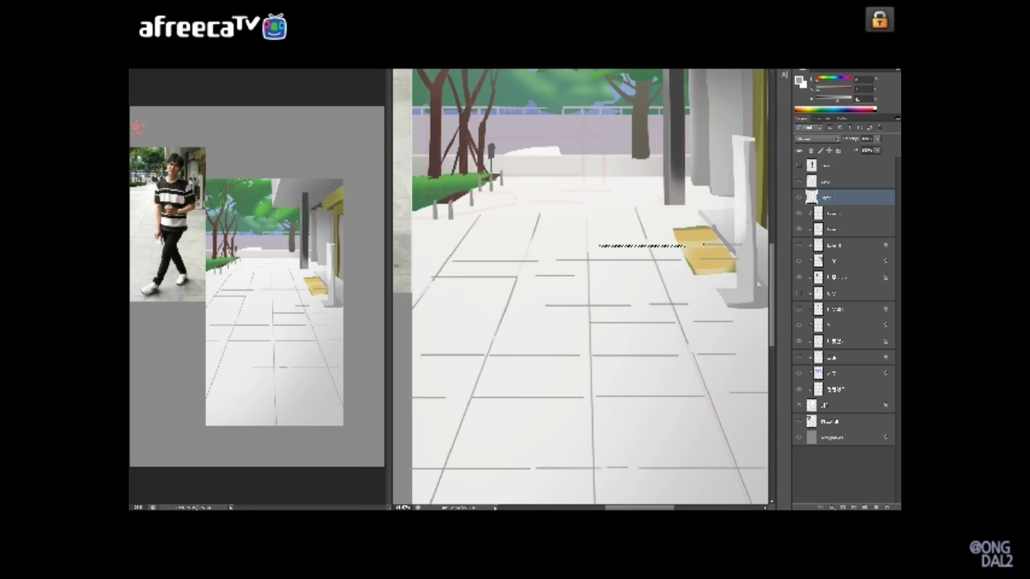